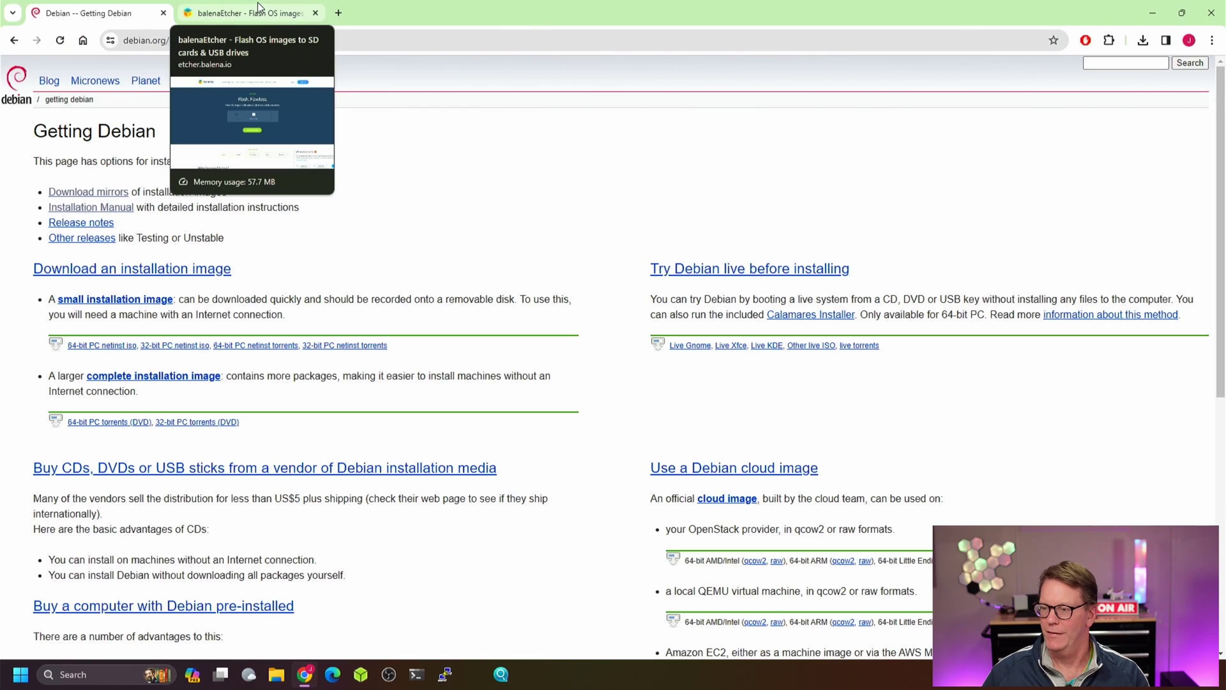
- Switch to the balenaEtcher page from the Getting Debian page
left_click(323, 11)
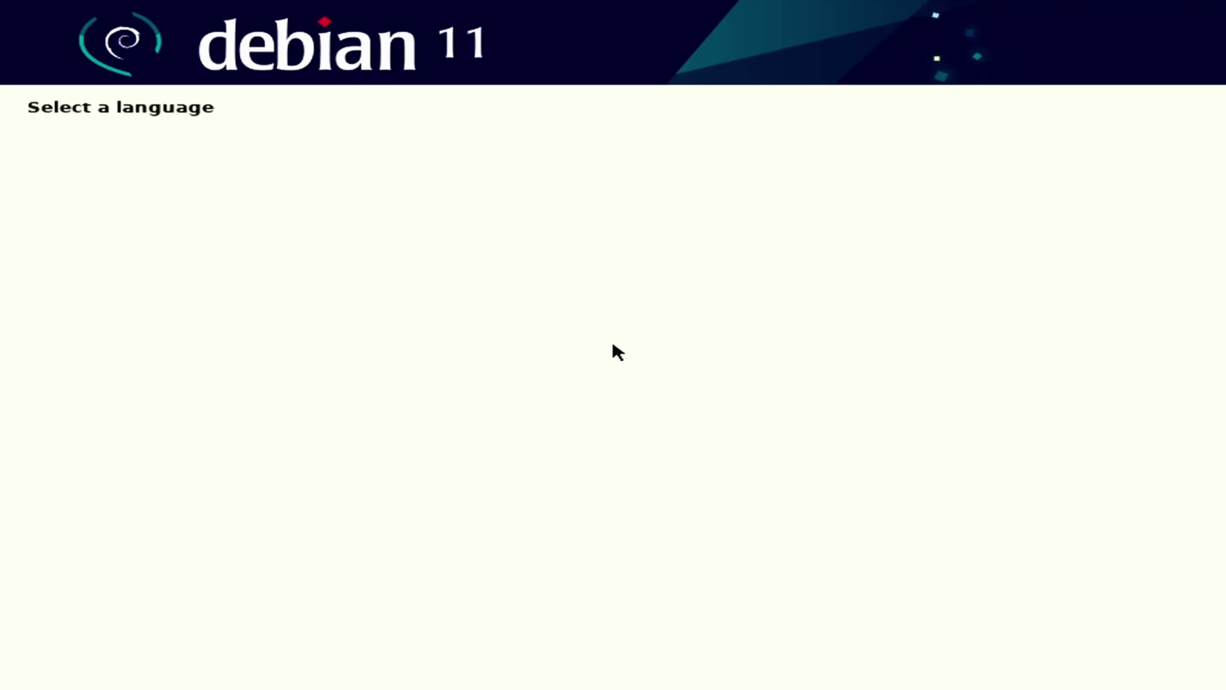
- Accept the default language, then deselect Debian desktop environment and GNOME in software selection
key("Return")
key("Return")
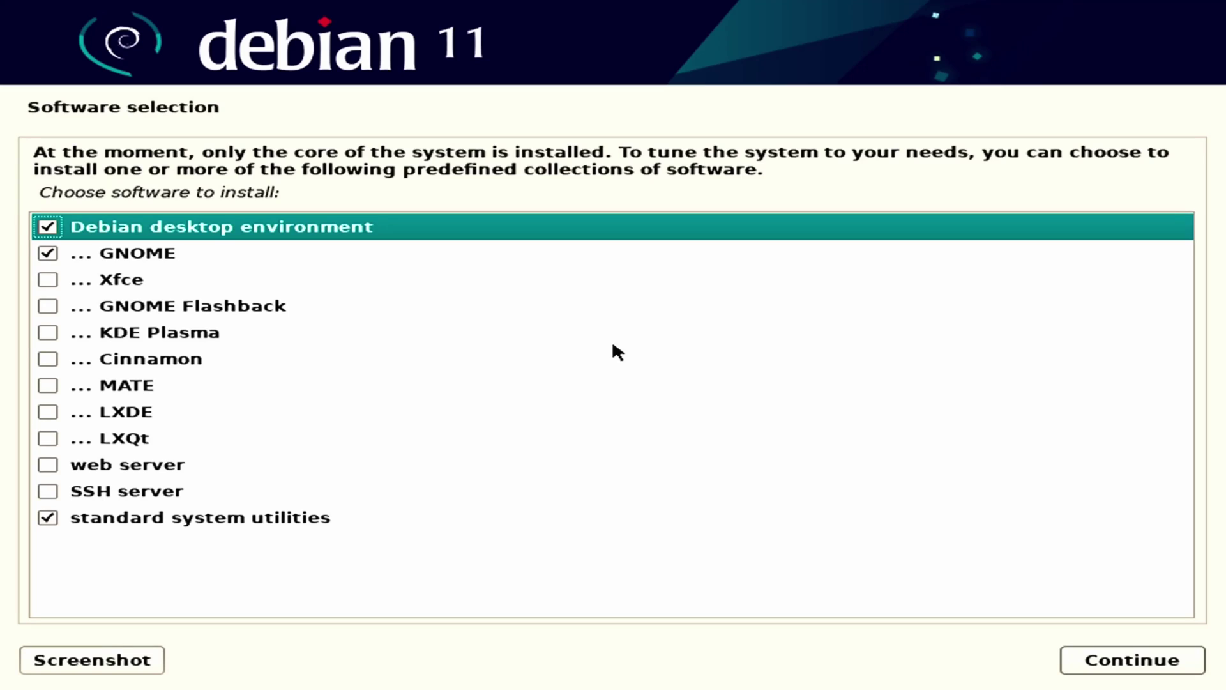
key("space")
key("Down")
key("space")
key("Down")
key("Down")
key("Down")
key("Down")
key("Down")
key("Down")
key("Down")
key("Down")
key("Down")
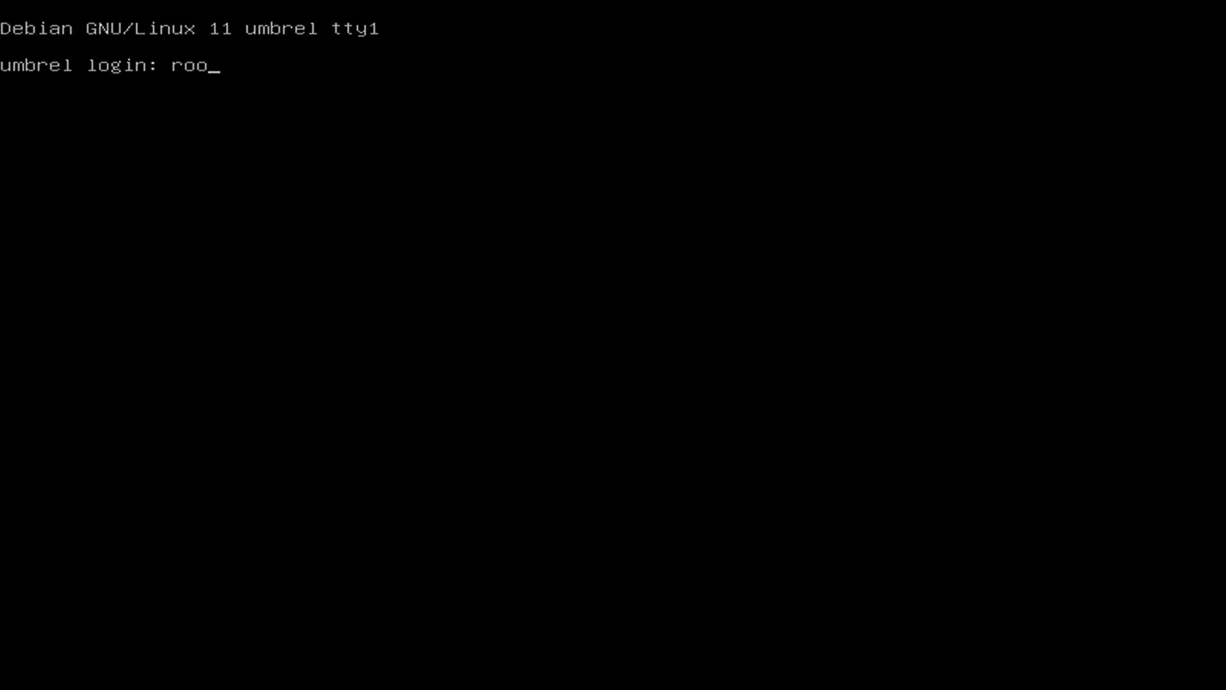
- Submit the root login name at the umbrel console prompt
key("Return")
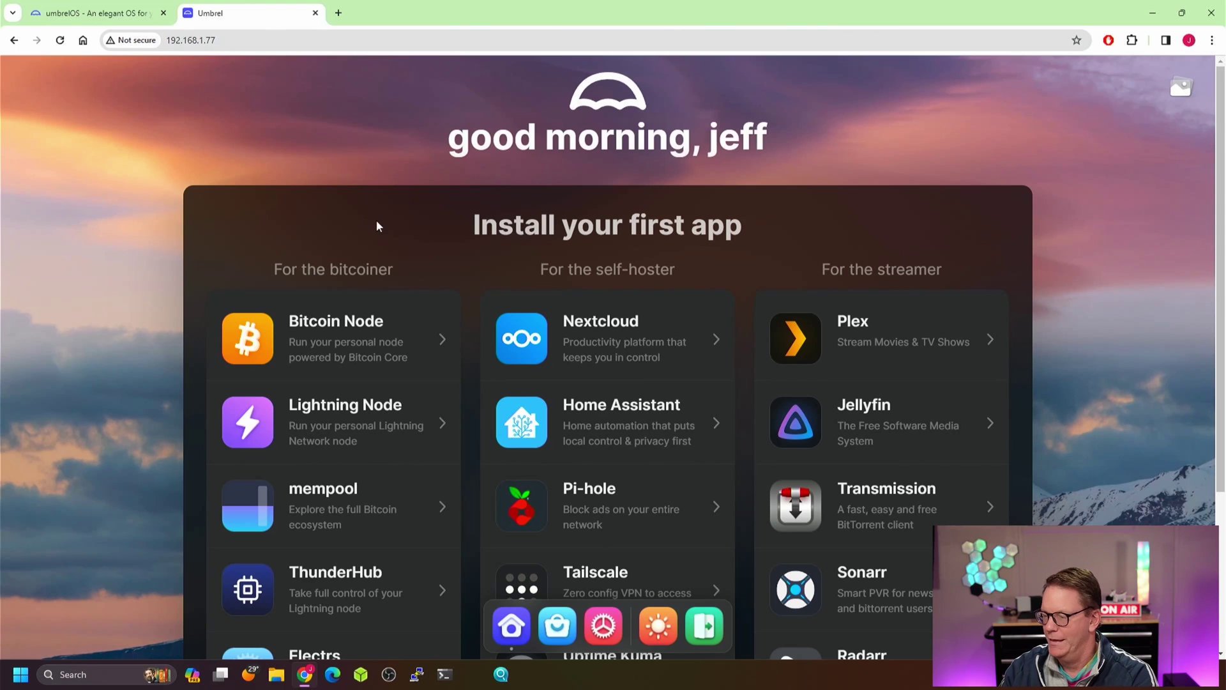
scroll(390, 223, "down", 3)
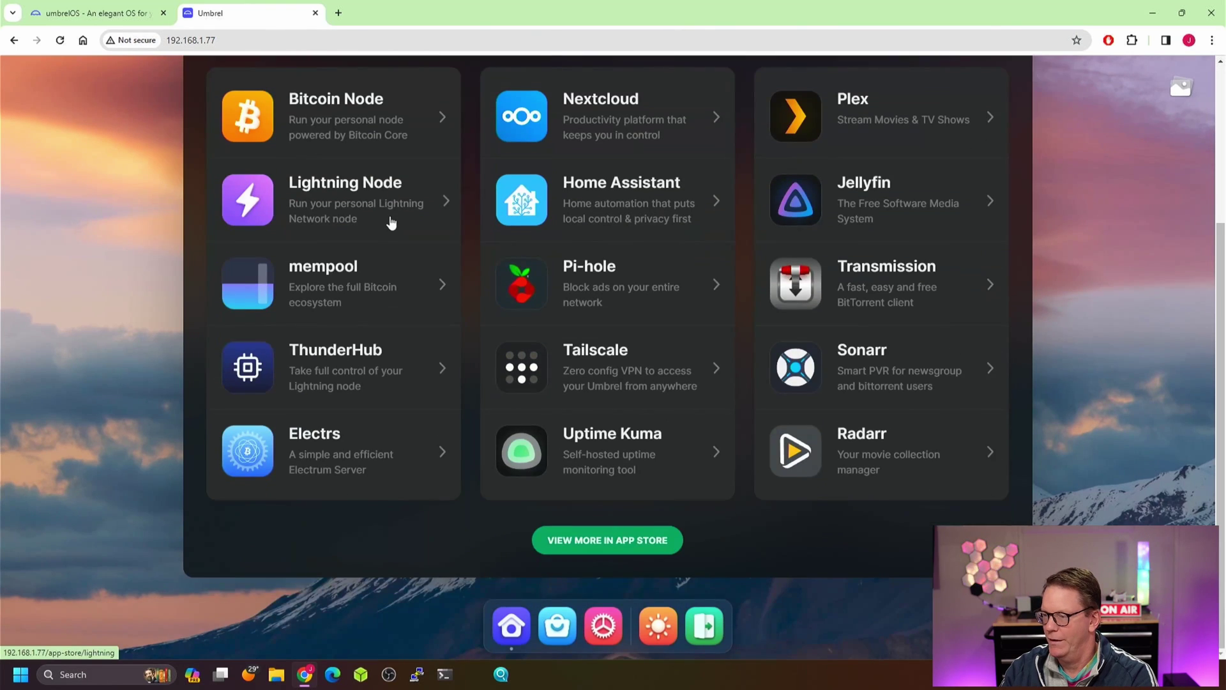
scroll(392, 223, "up", 3)
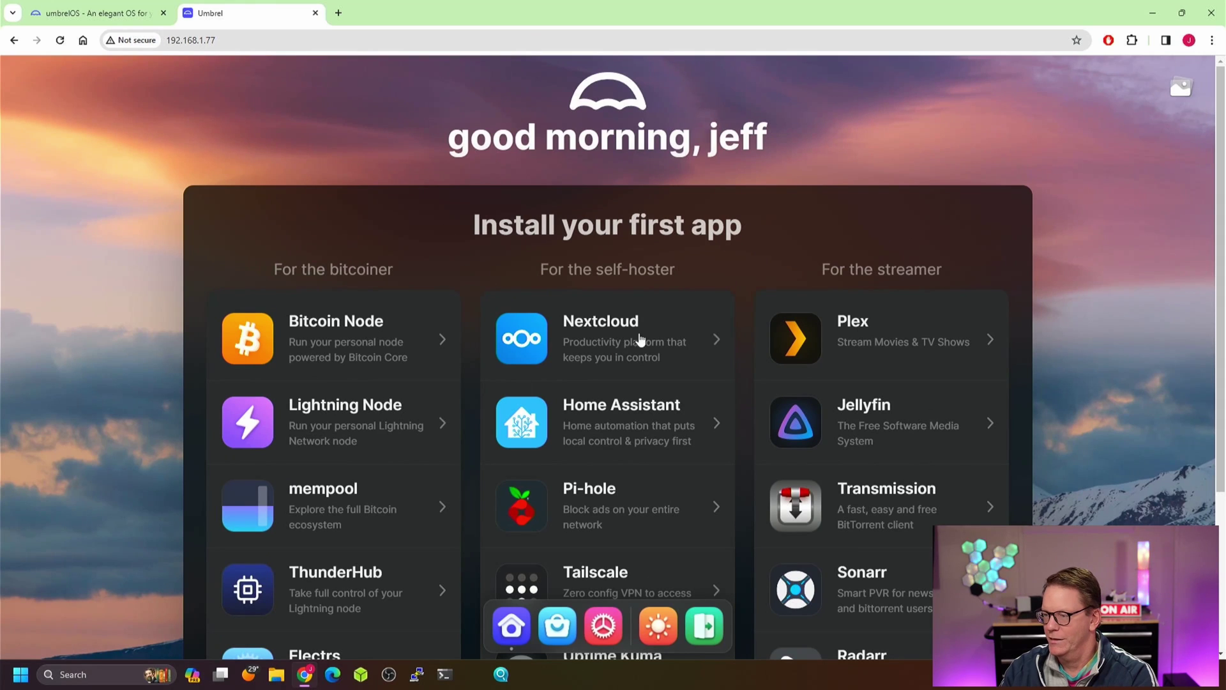
scroll(511, 297, "down", 3)
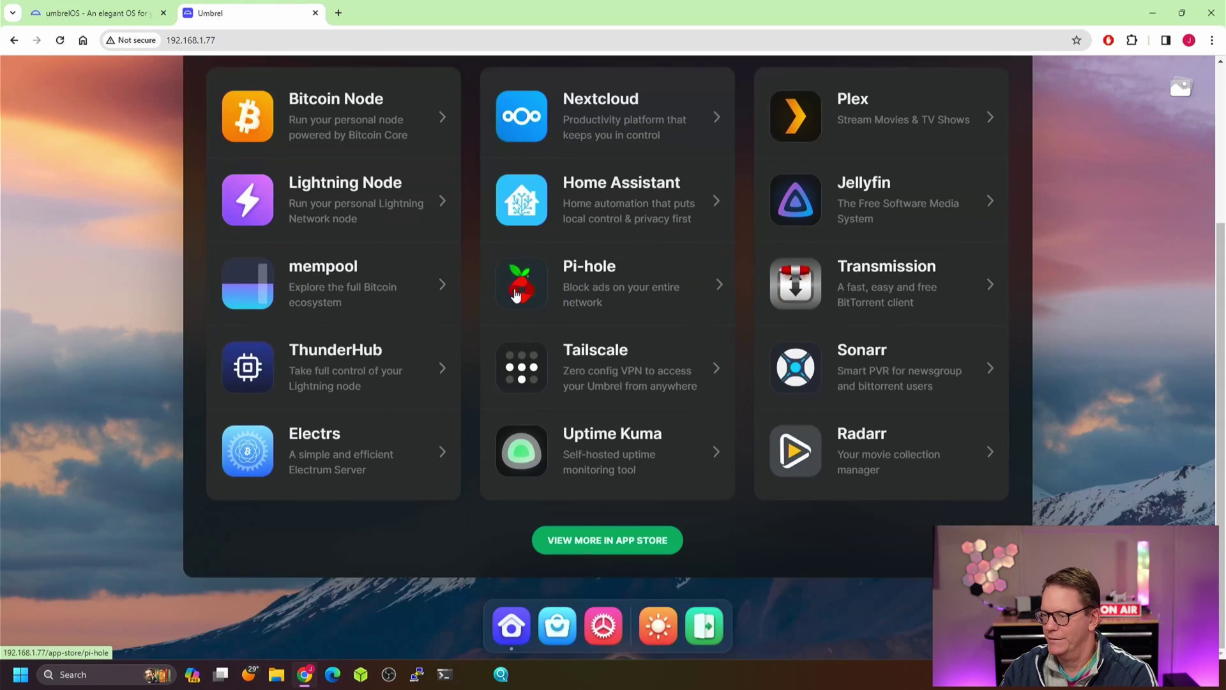
scroll(516, 294, "up", 3)
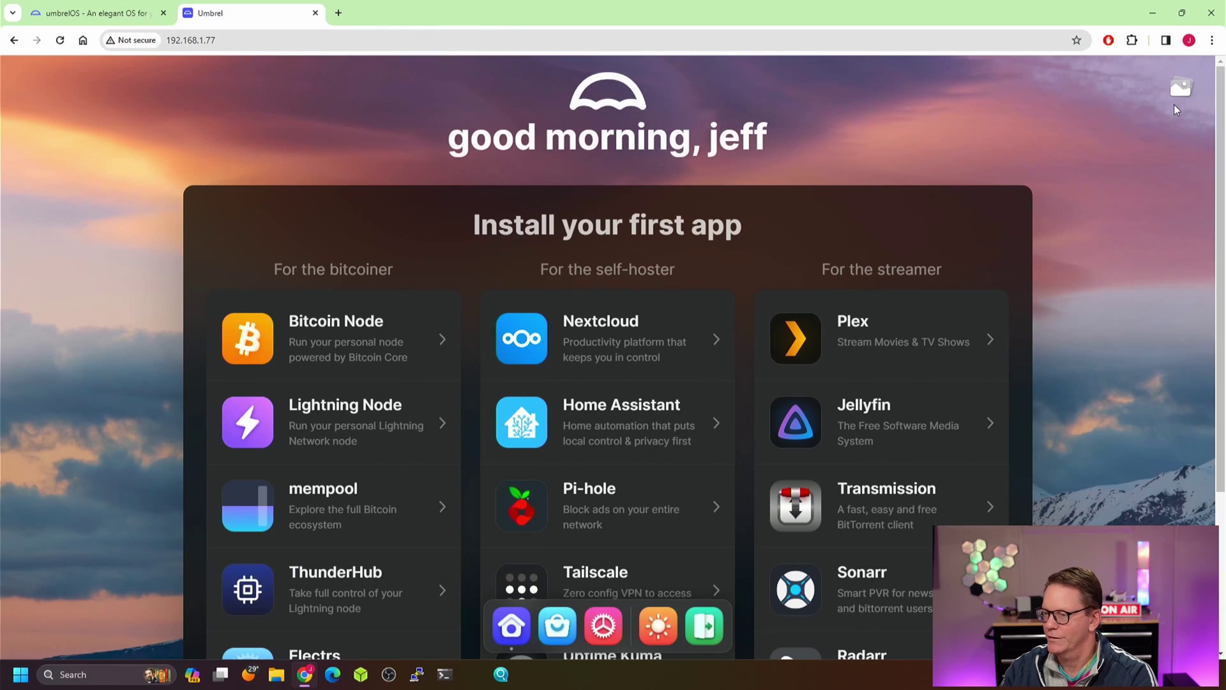
left_click(1181, 87)
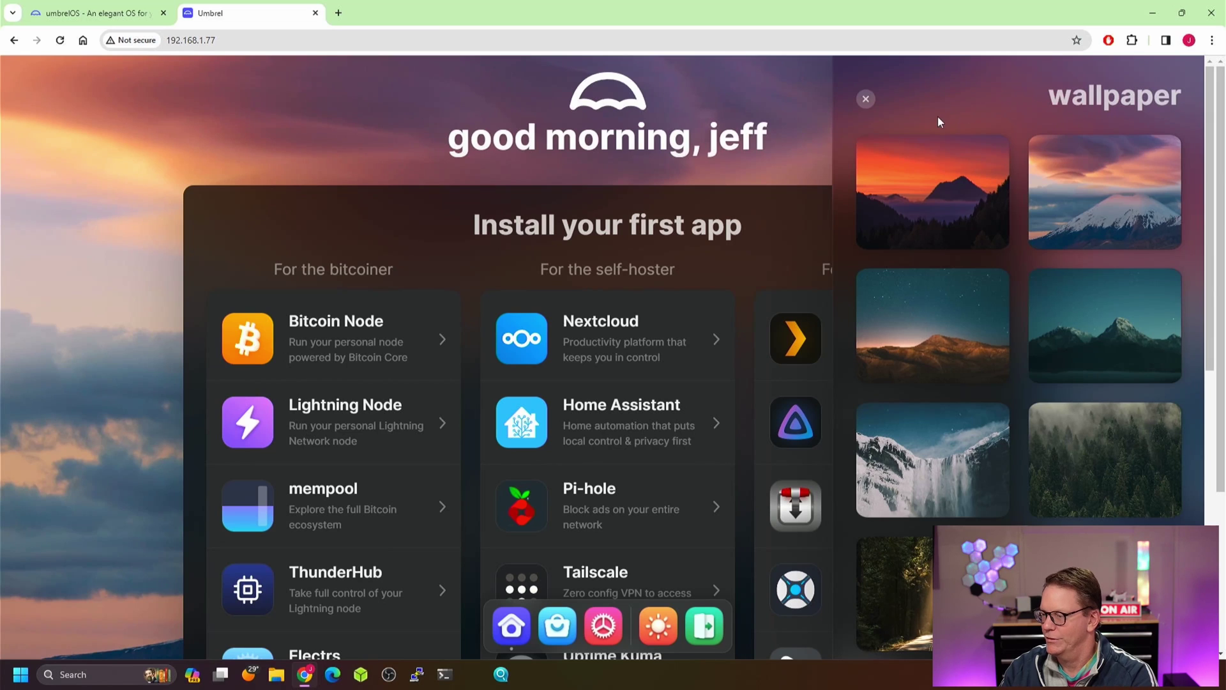
left_click(866, 100)
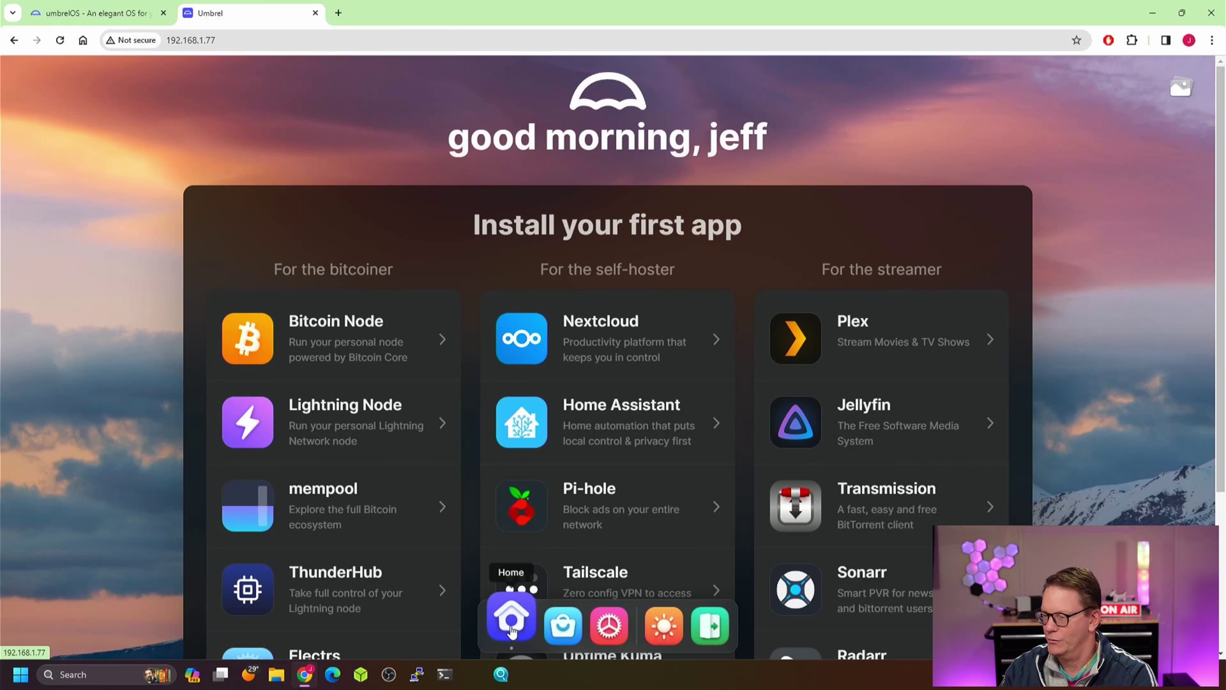
left_click(554, 626)
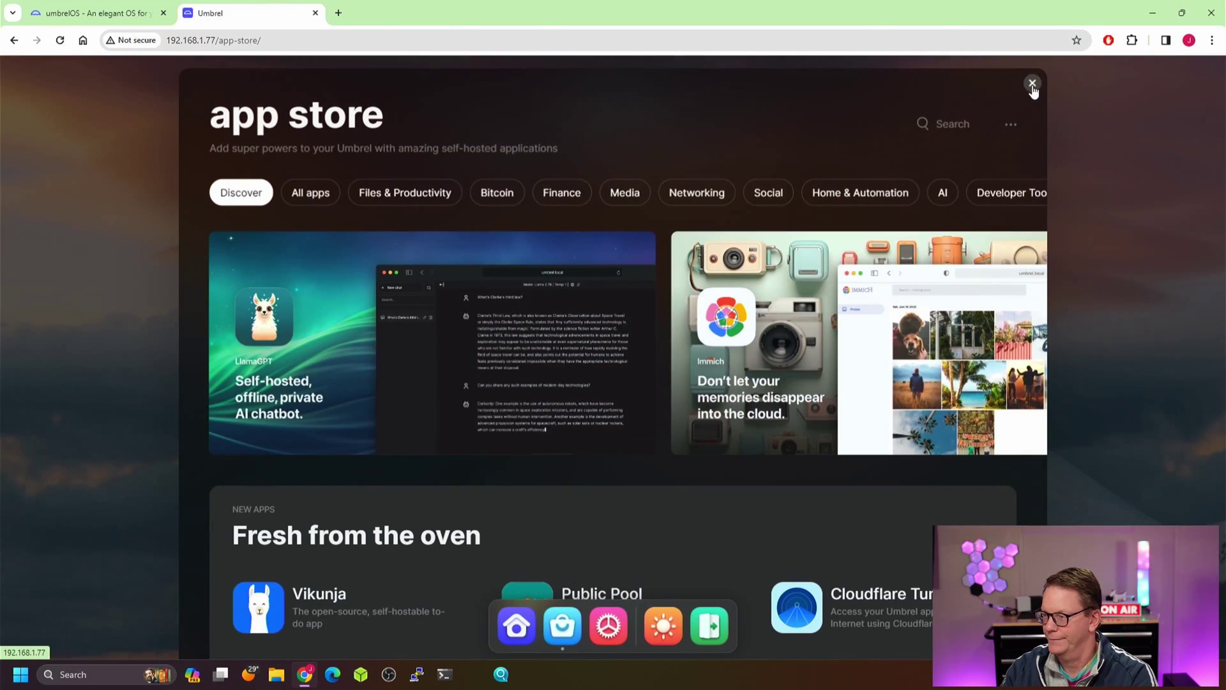
left_click(1032, 85)
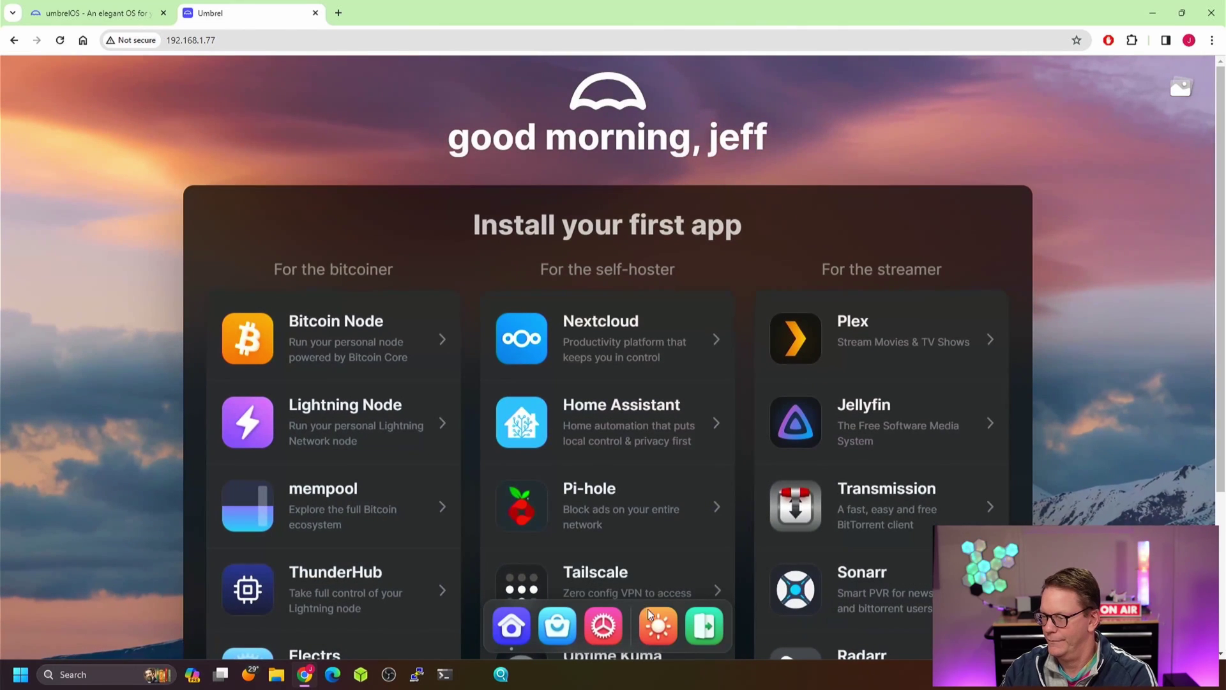
left_click(603, 625)
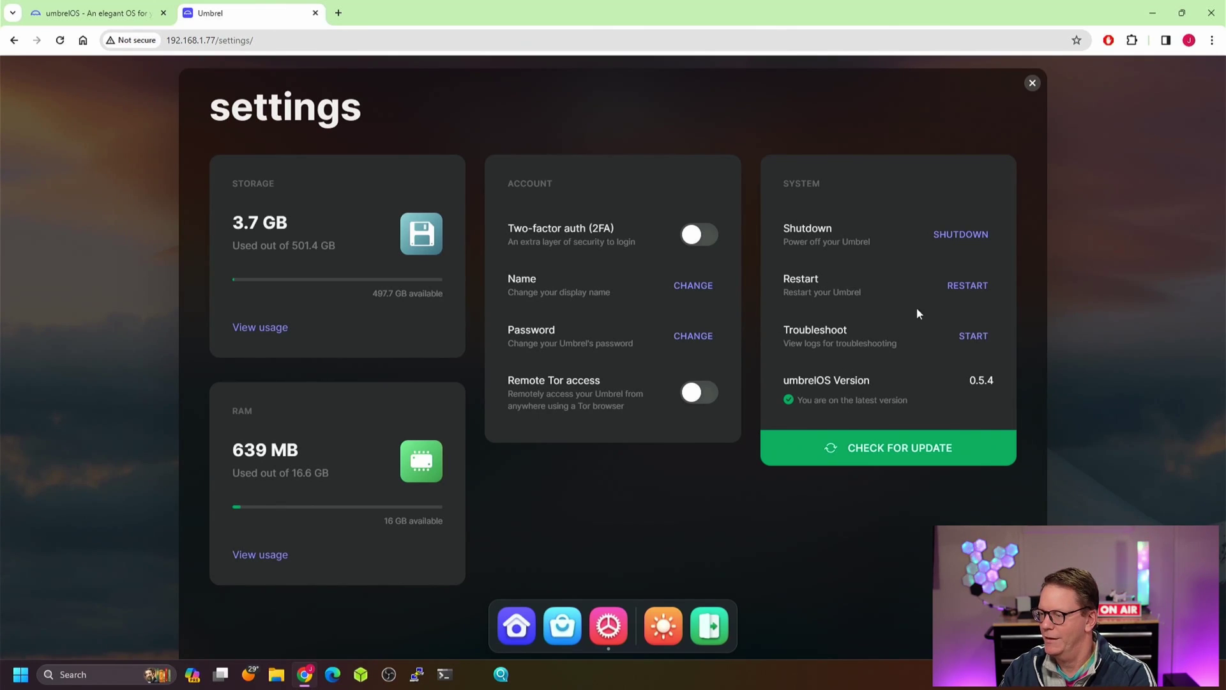
left_click(1032, 83)
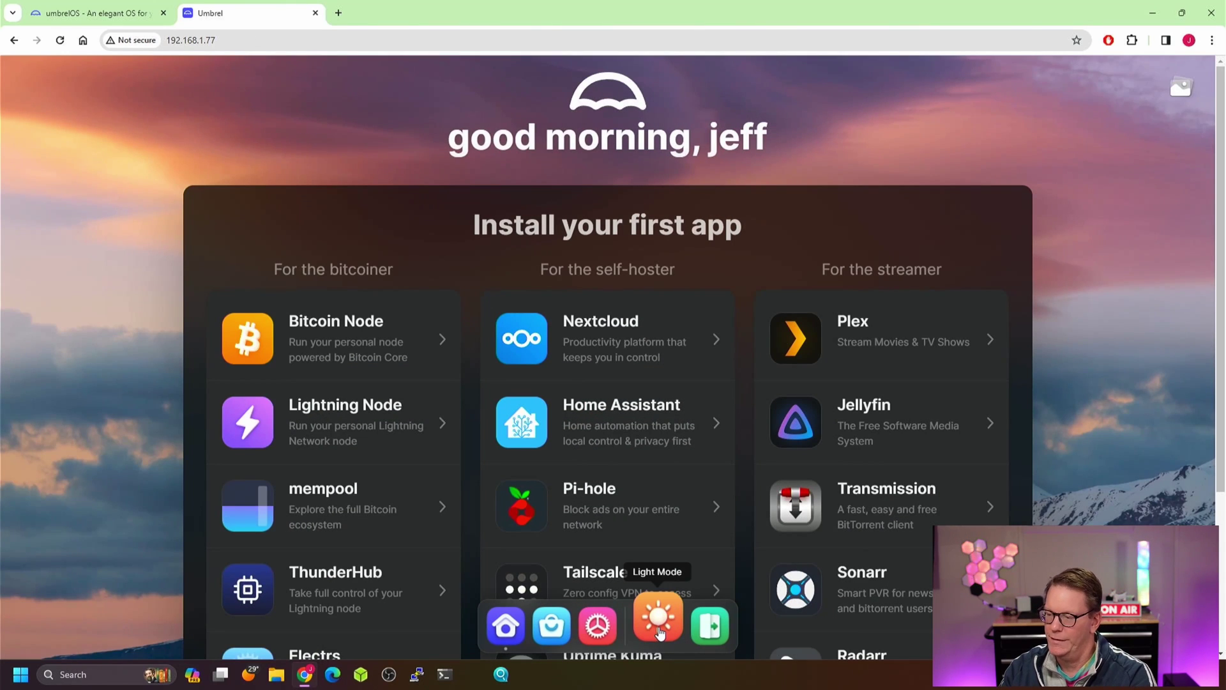
left_click(659, 631)
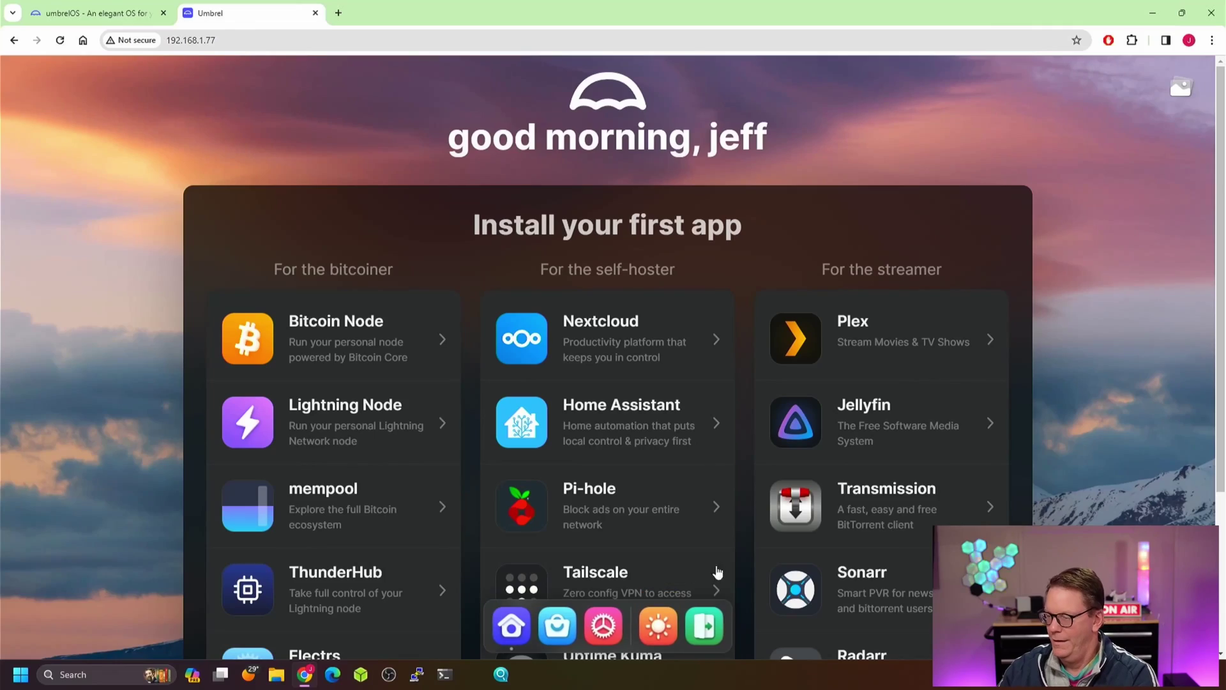
left_click(706, 619)
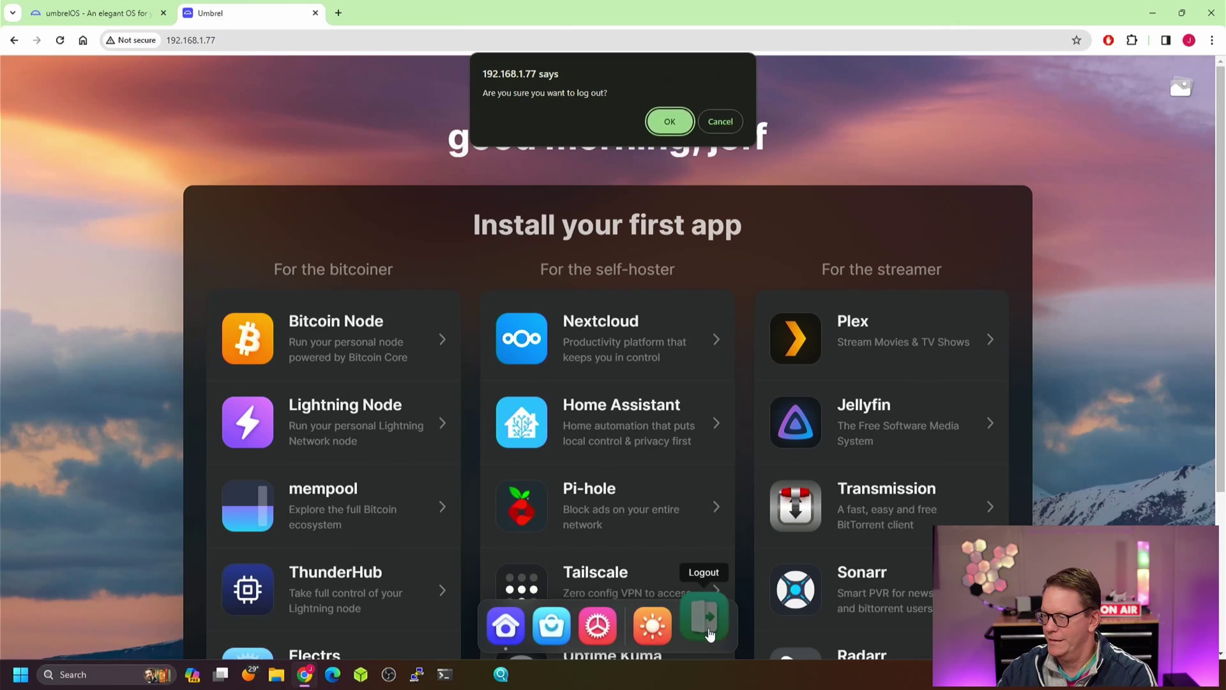
left_click(719, 120)
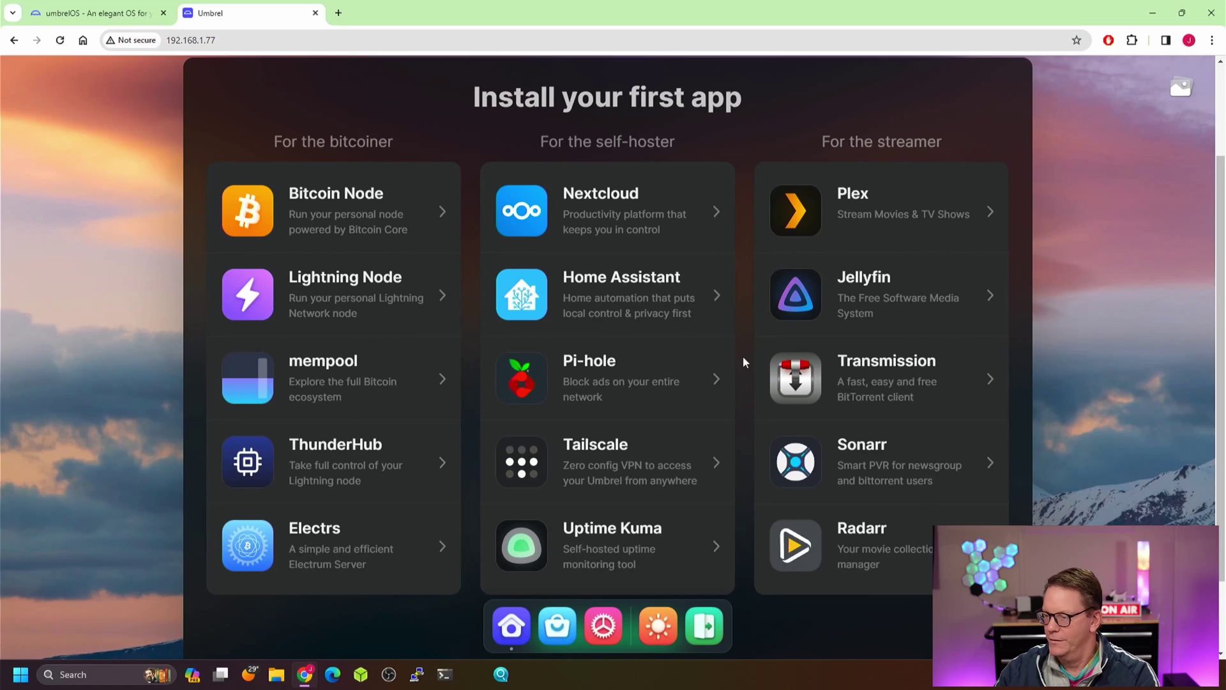
scroll(744, 362, "up", 2)
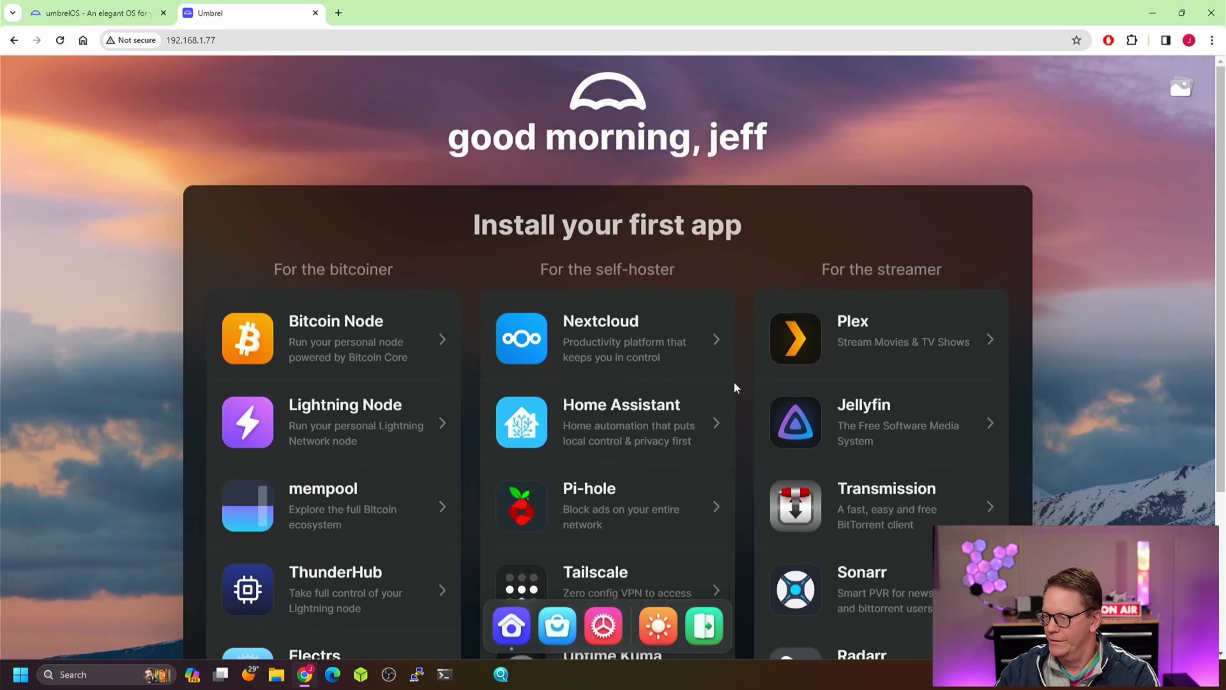
scroll(744, 377, "down", 4)
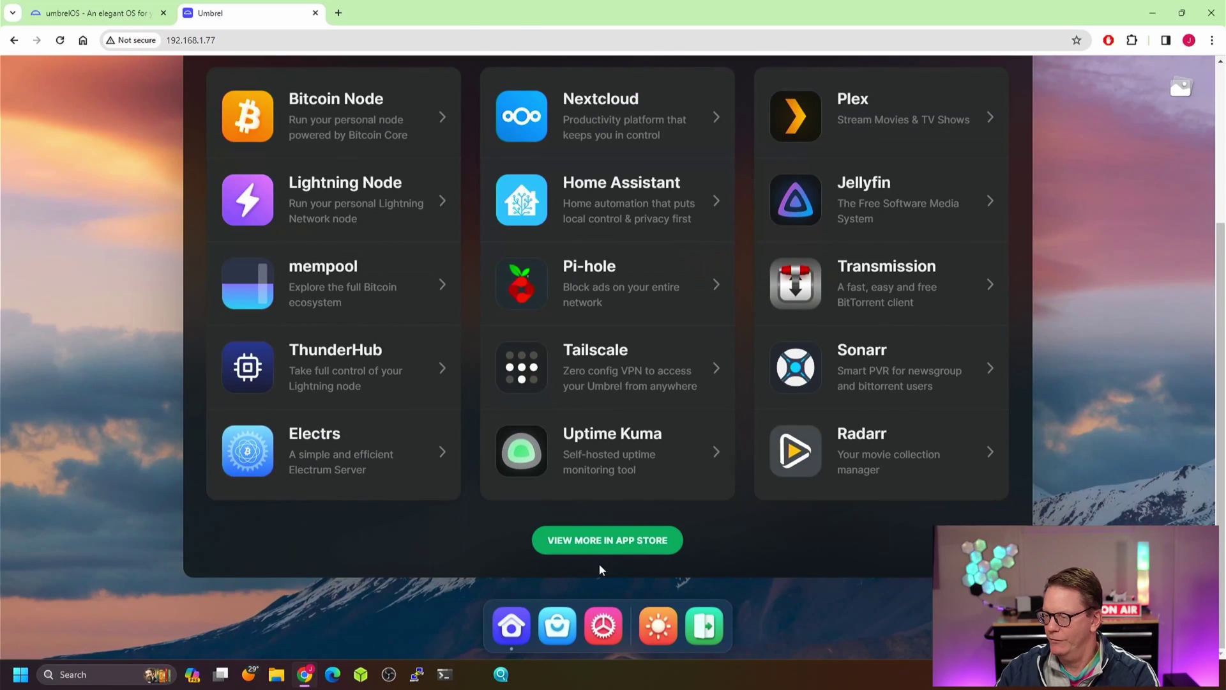
left_click(603, 544)
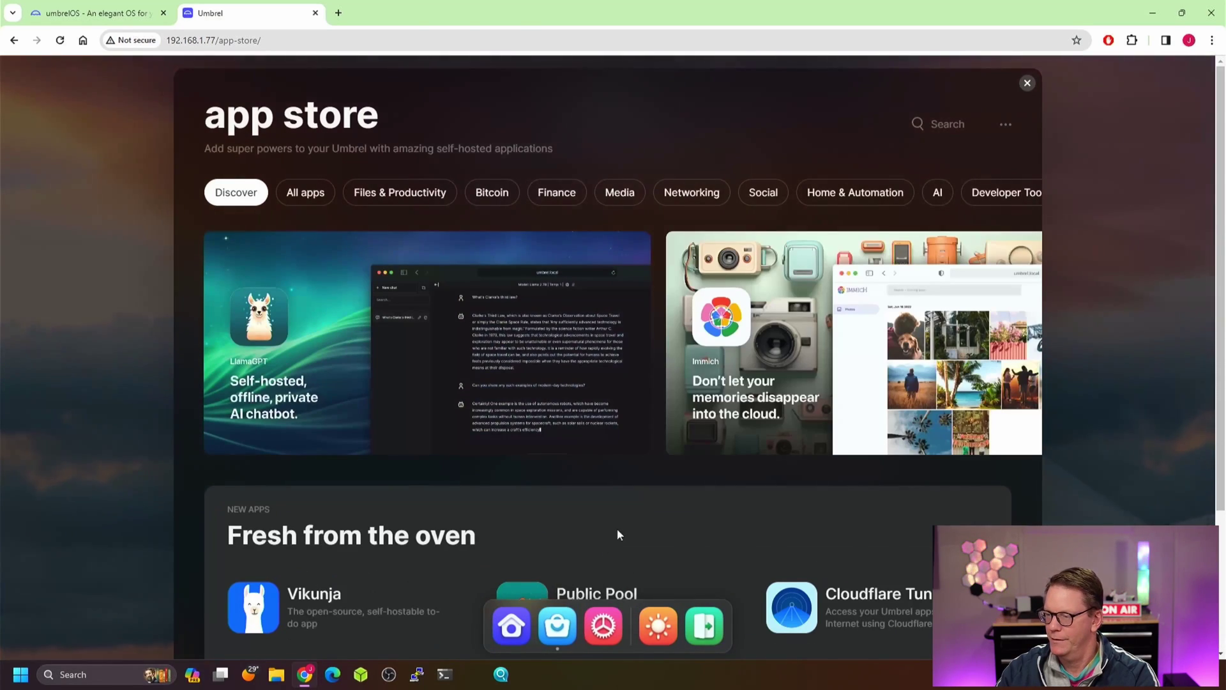
scroll(654, 471, "down", 3)
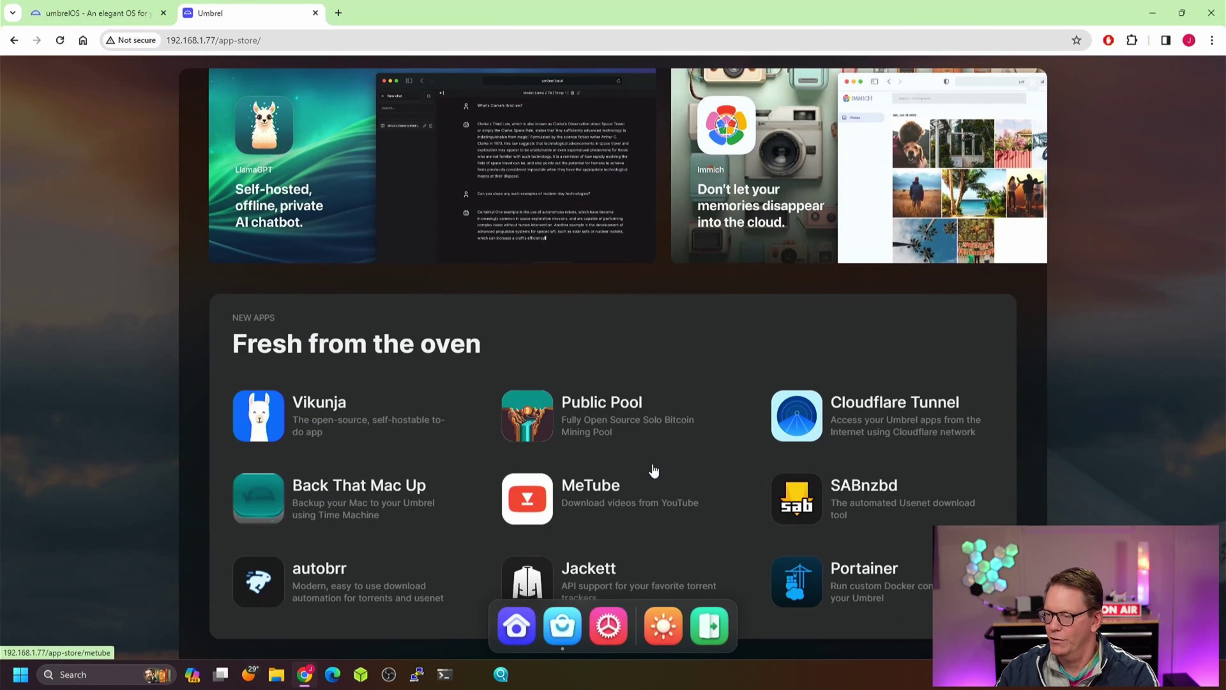
scroll(654, 471, "down", 7)
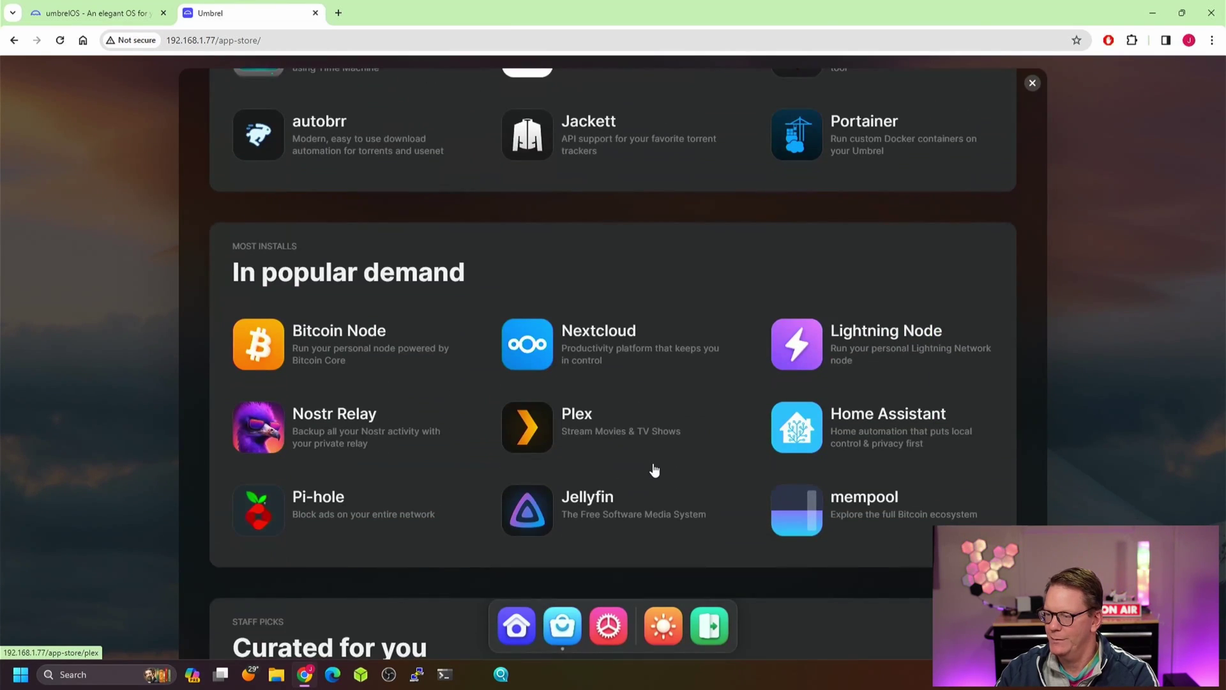
scroll(654, 471, "down", 2)
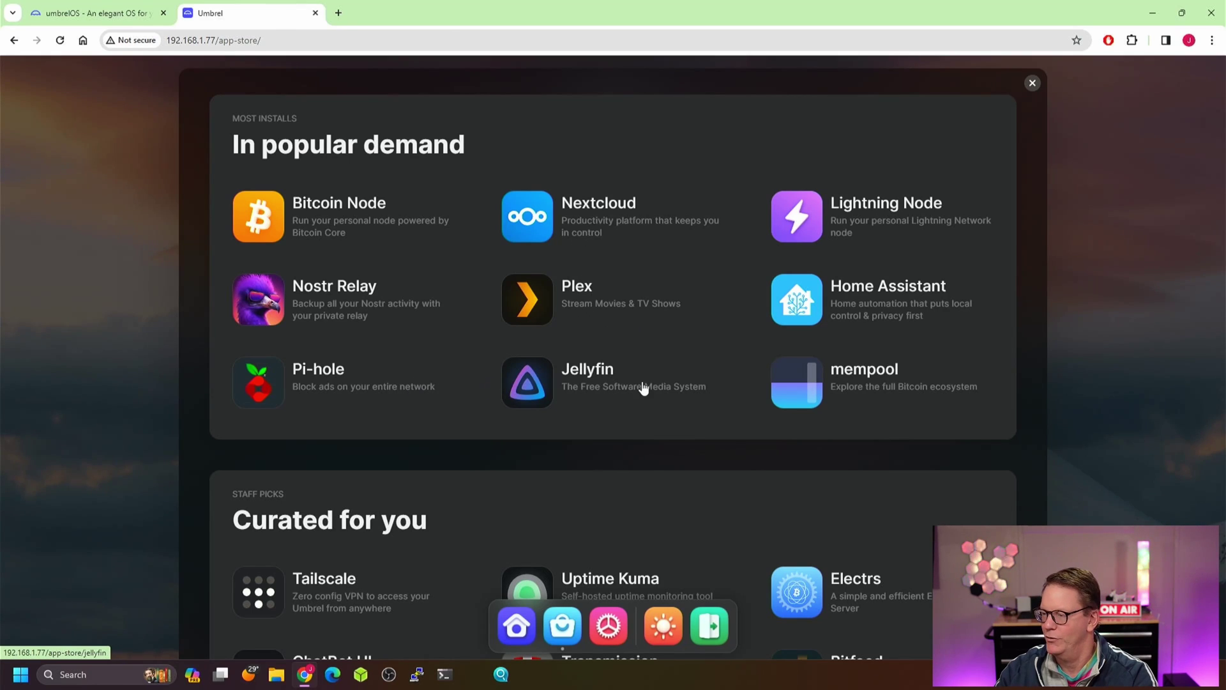
scroll(653, 389, "down", 5)
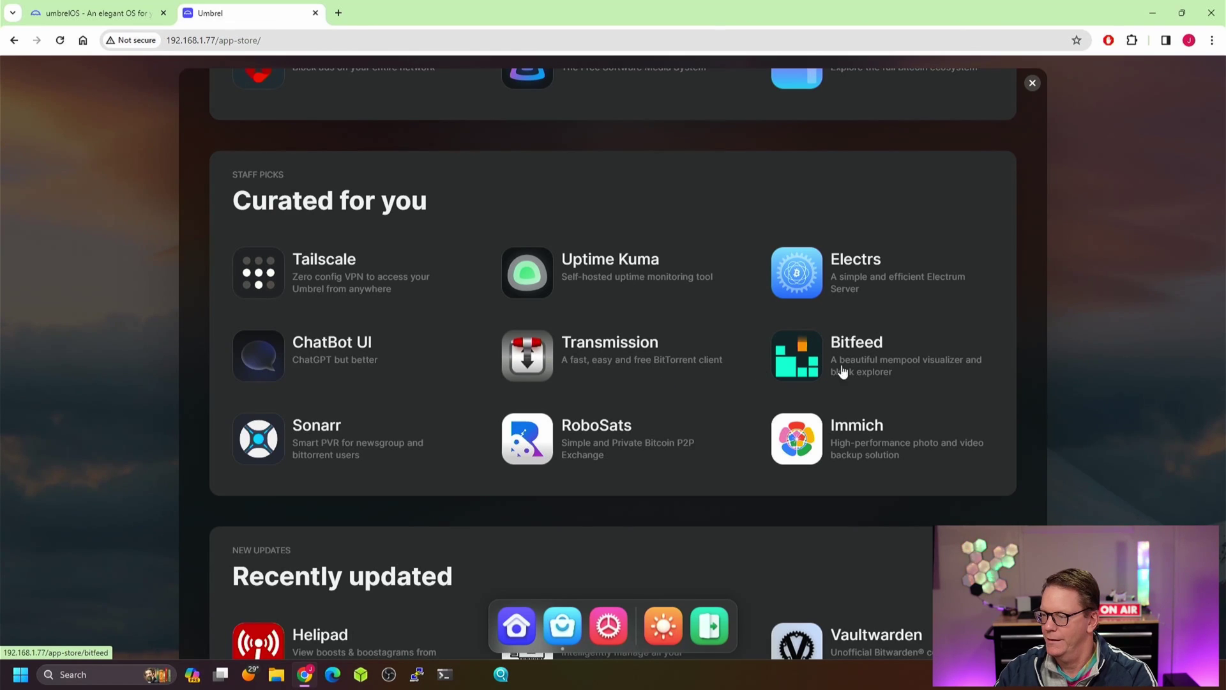
scroll(836, 451, "down", 5)
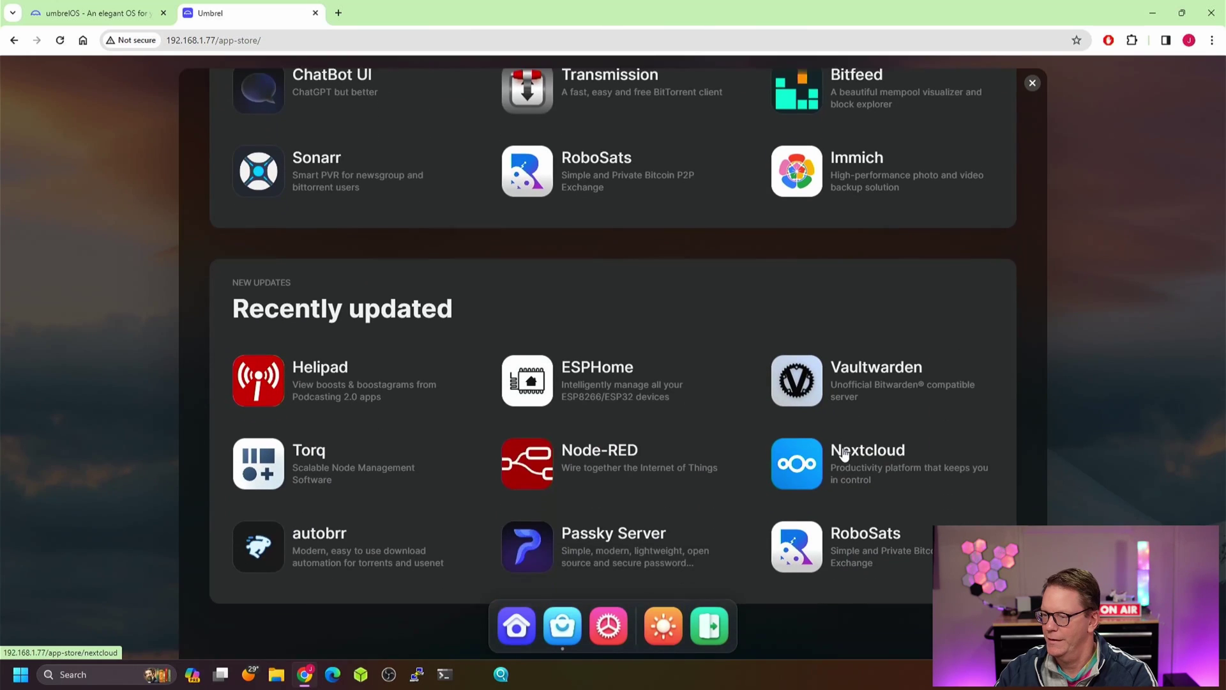
scroll(844, 448, "up", 15)
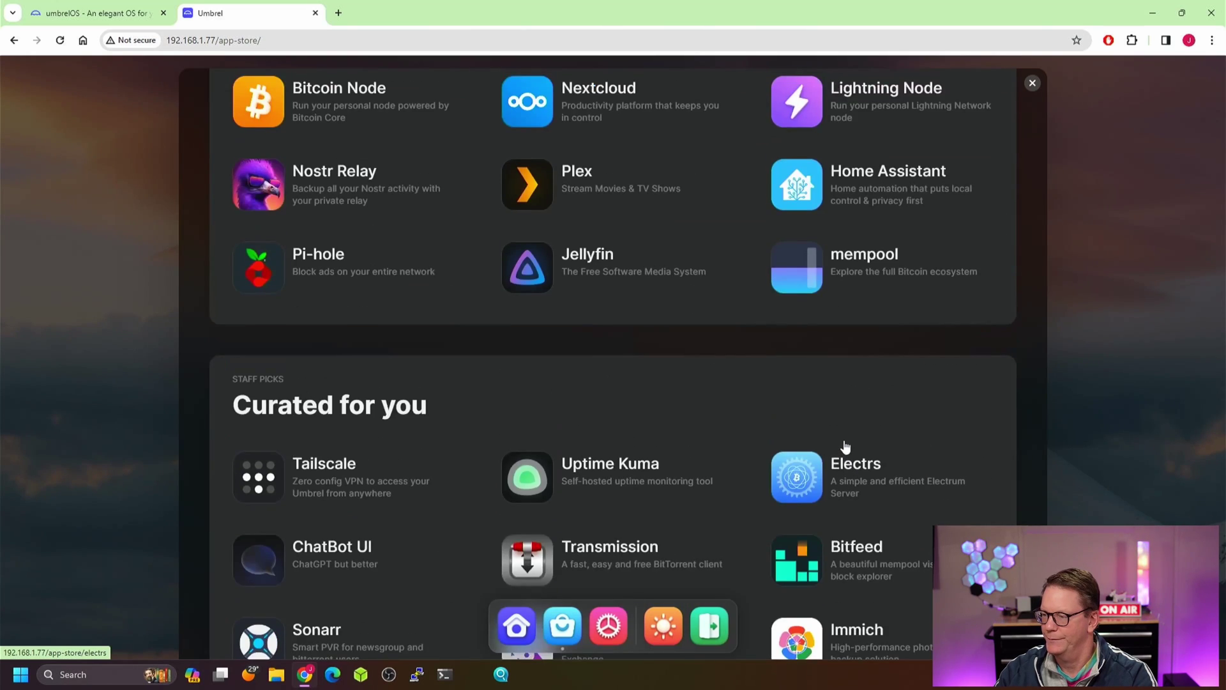
scroll(847, 442, "up", 8)
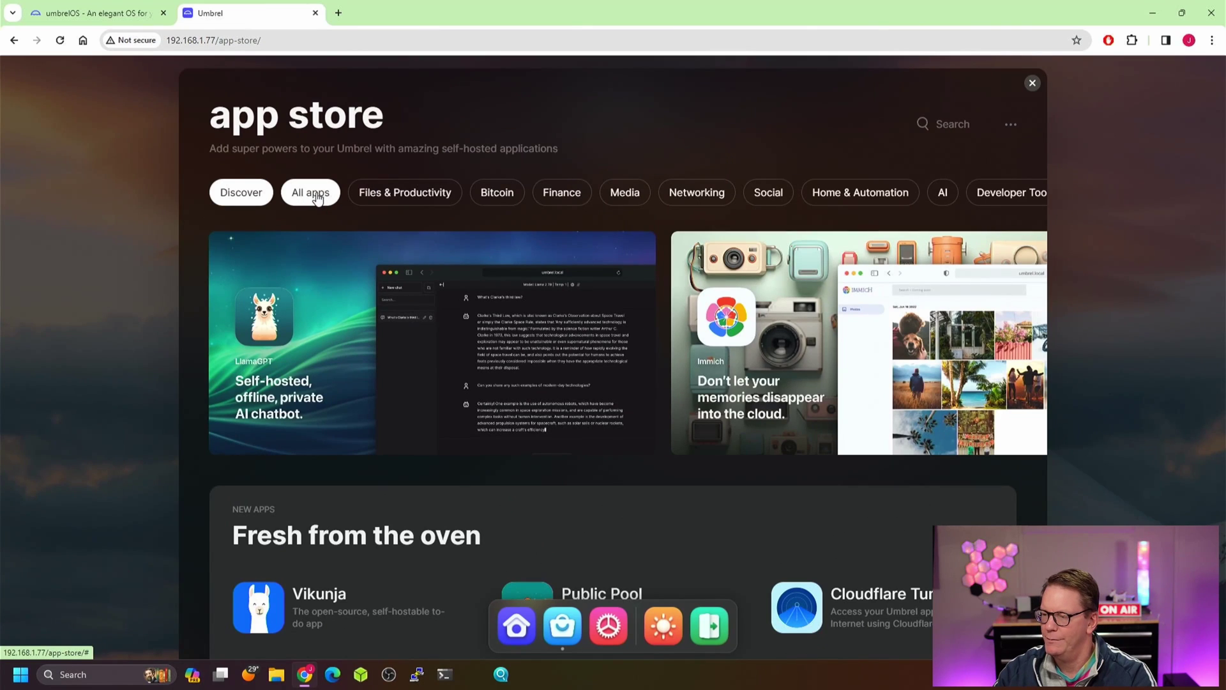
- Show the All apps category and scroll down through the app grid
left_click(317, 198)
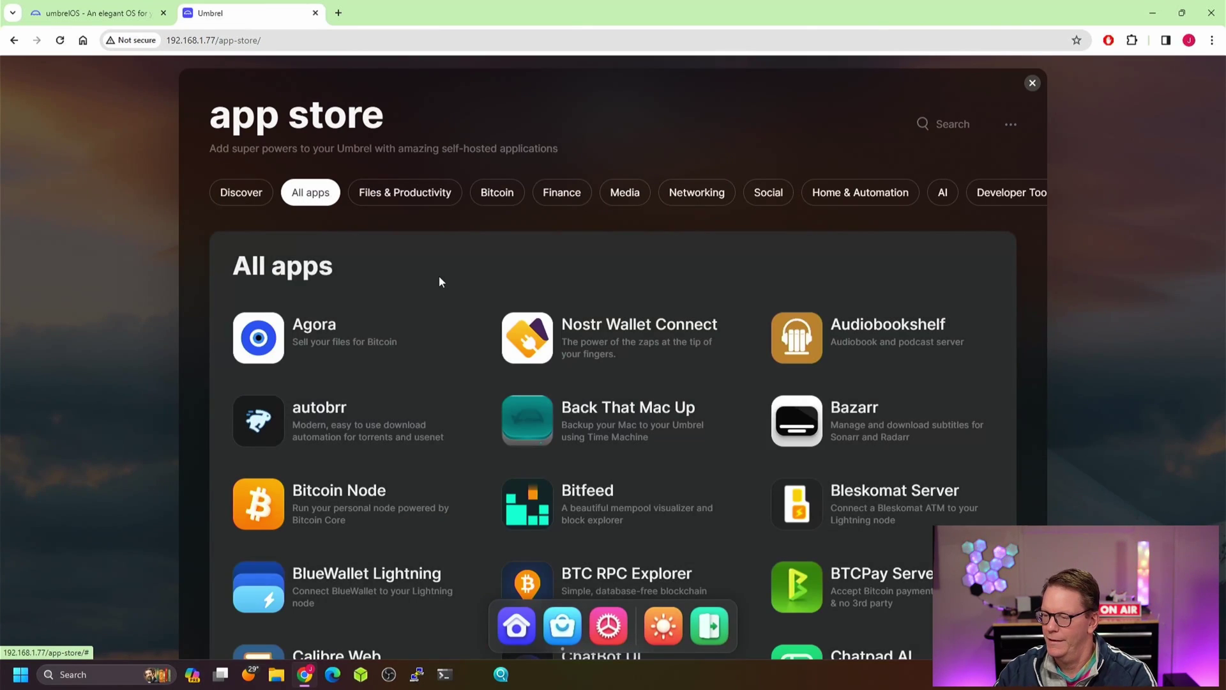
scroll(441, 277, "down", 1)
scroll(487, 296, "down", 11)
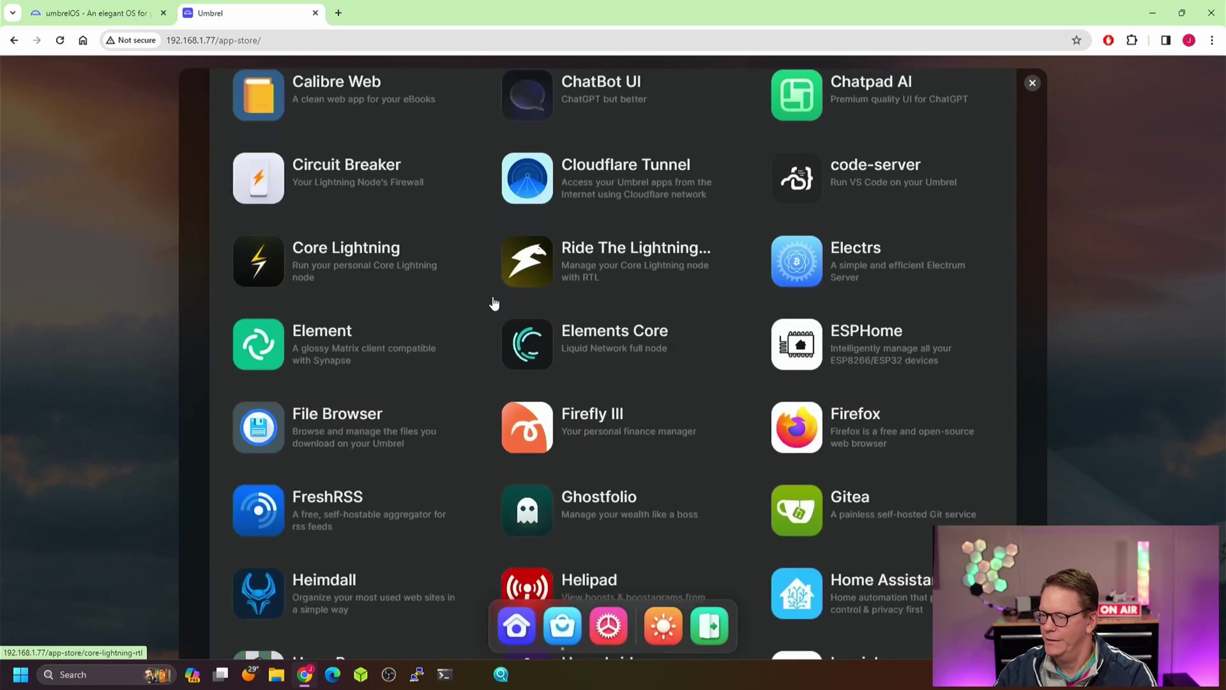
scroll(495, 305, "down", 13)
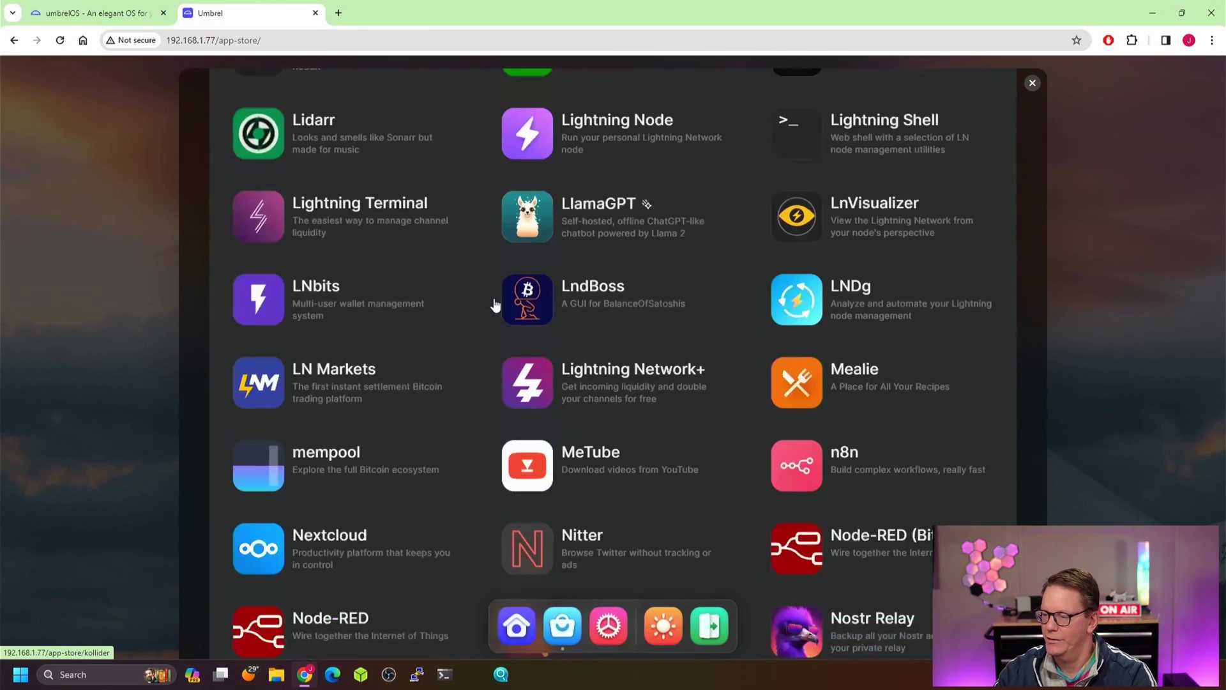
scroll(495, 304, "down", 13)
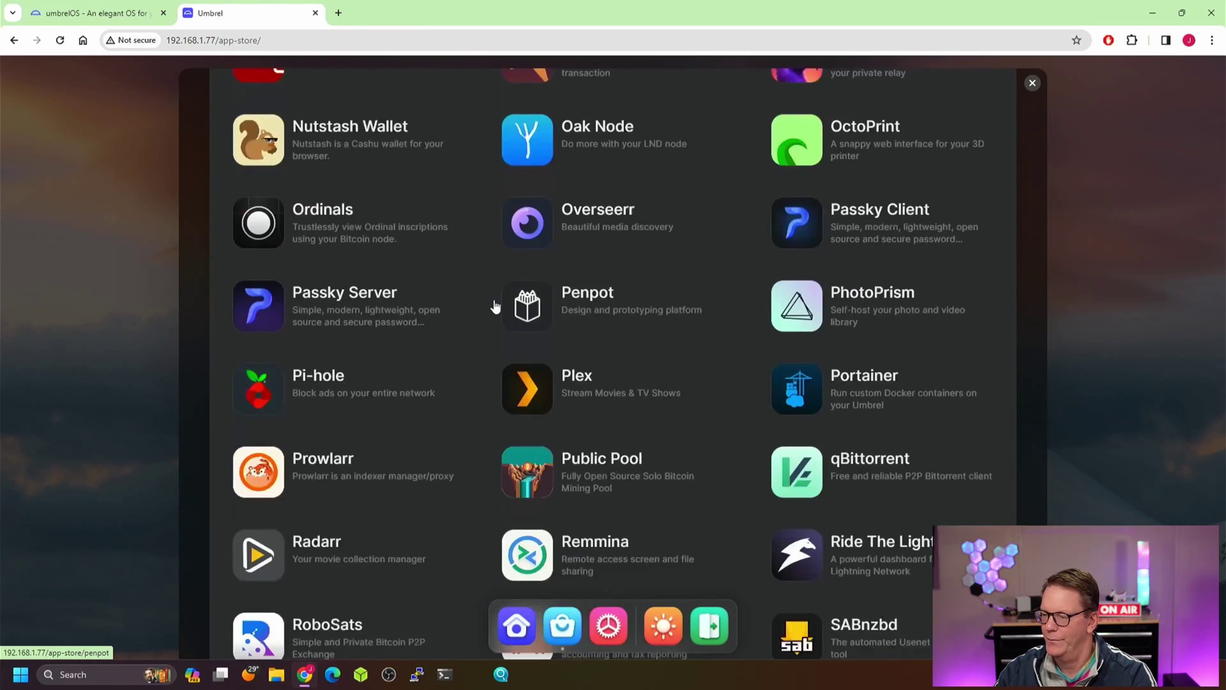
scroll(496, 299, "down", 5)
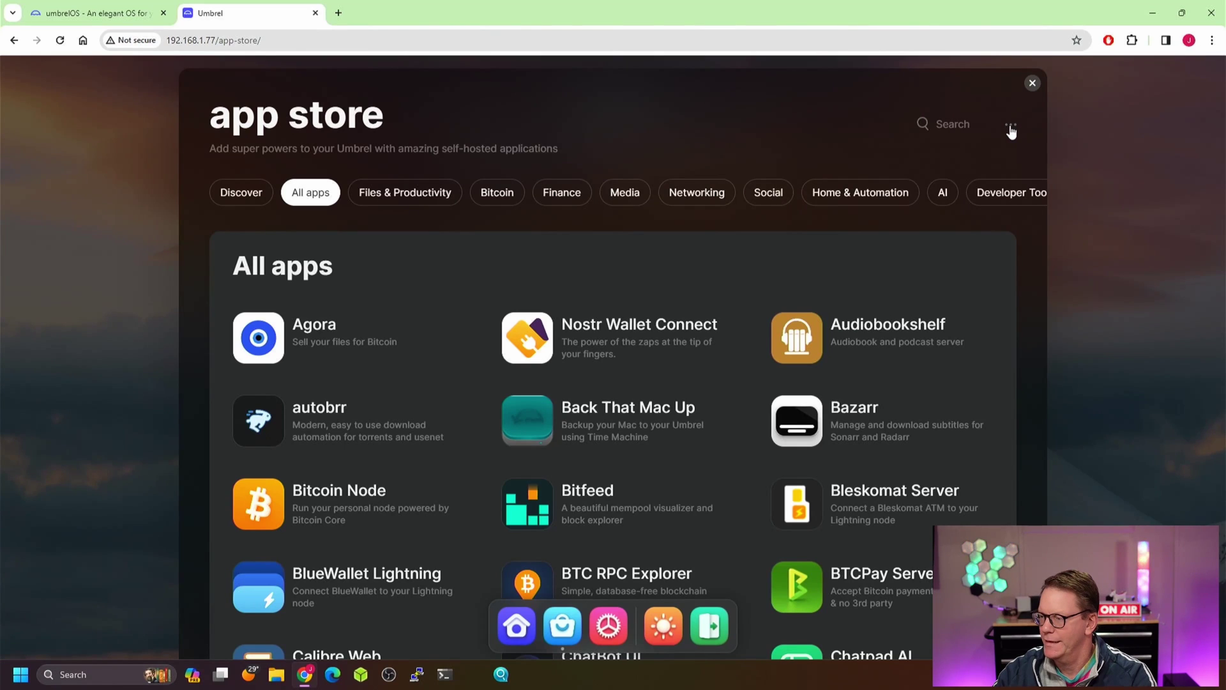
left_click(1010, 127)
left_click(990, 155)
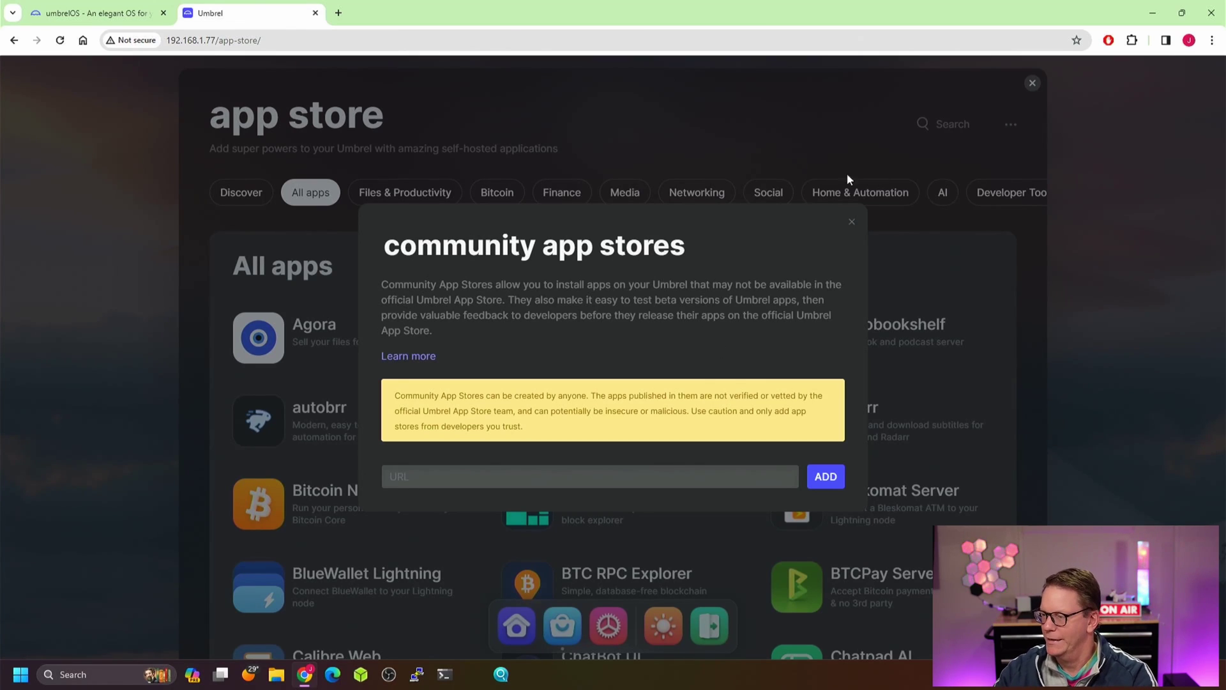
left_click(851, 223)
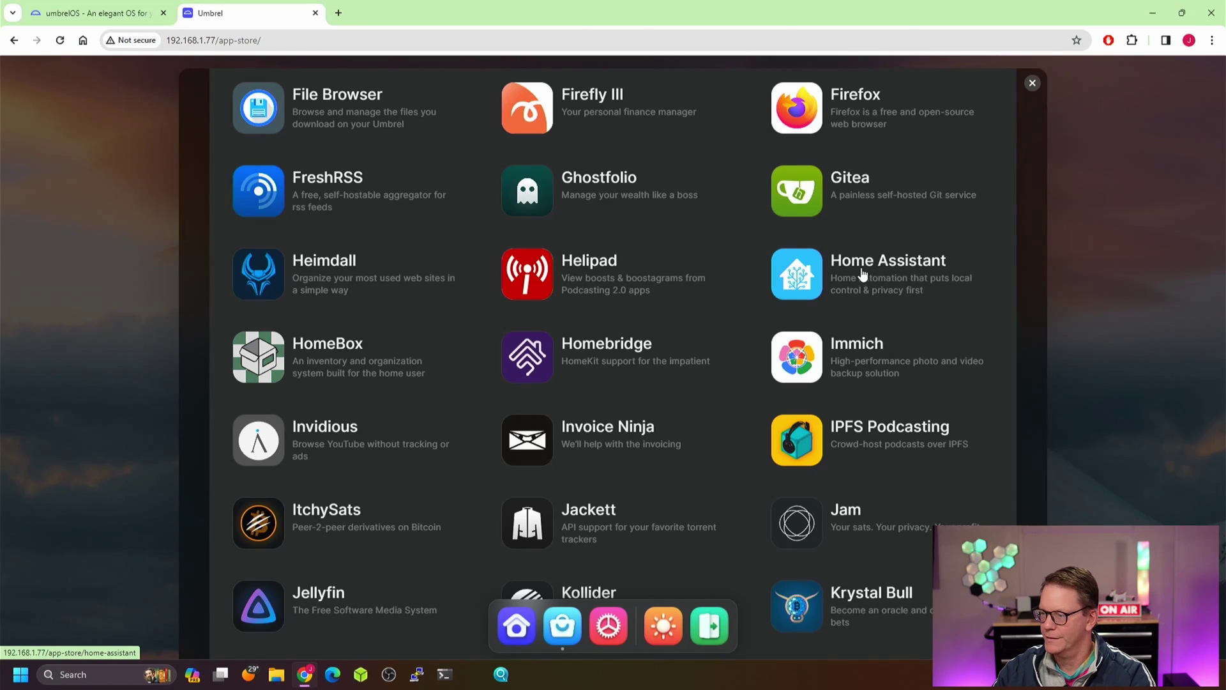
- Install Home Assistant from its app page, close the App Store, and launch it from the desktop
left_click(862, 275)
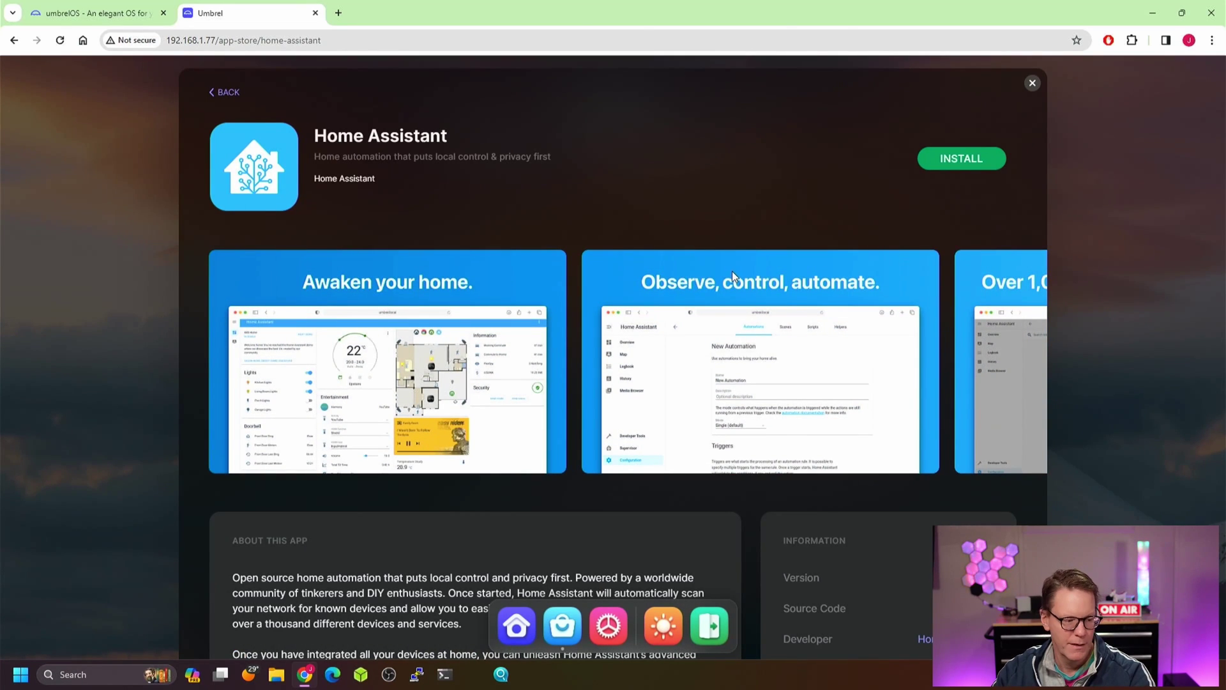
scroll(734, 271, "down", 10)
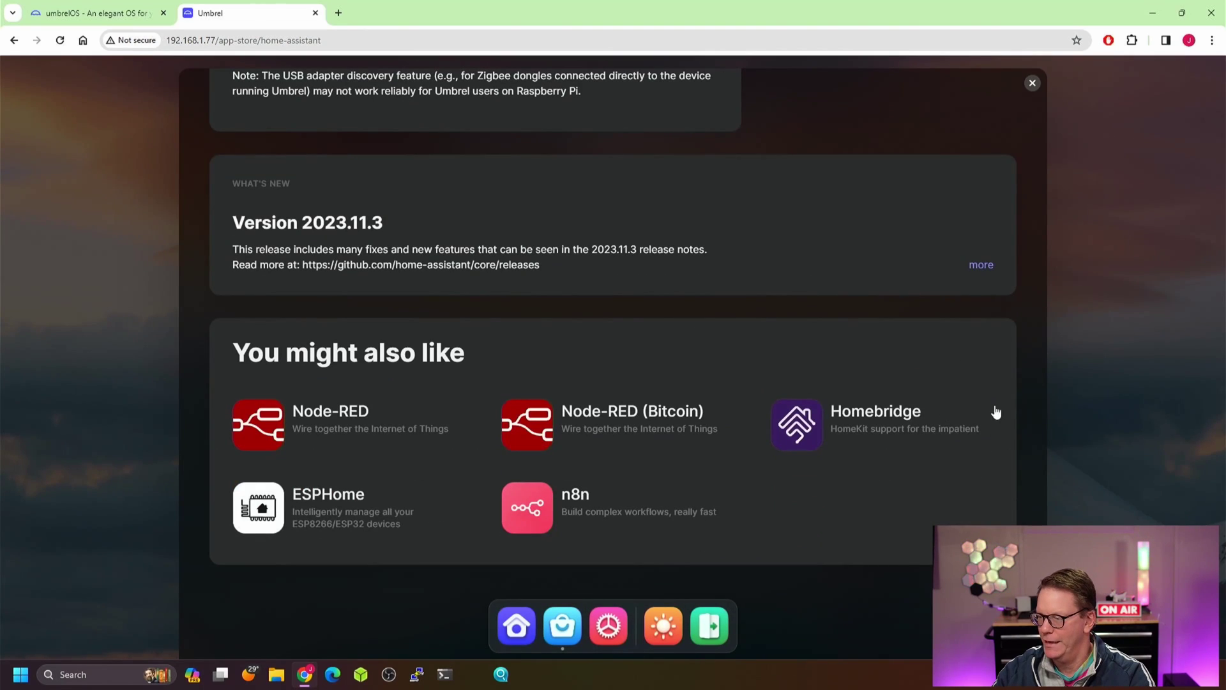
scroll(878, 416, "up", 10)
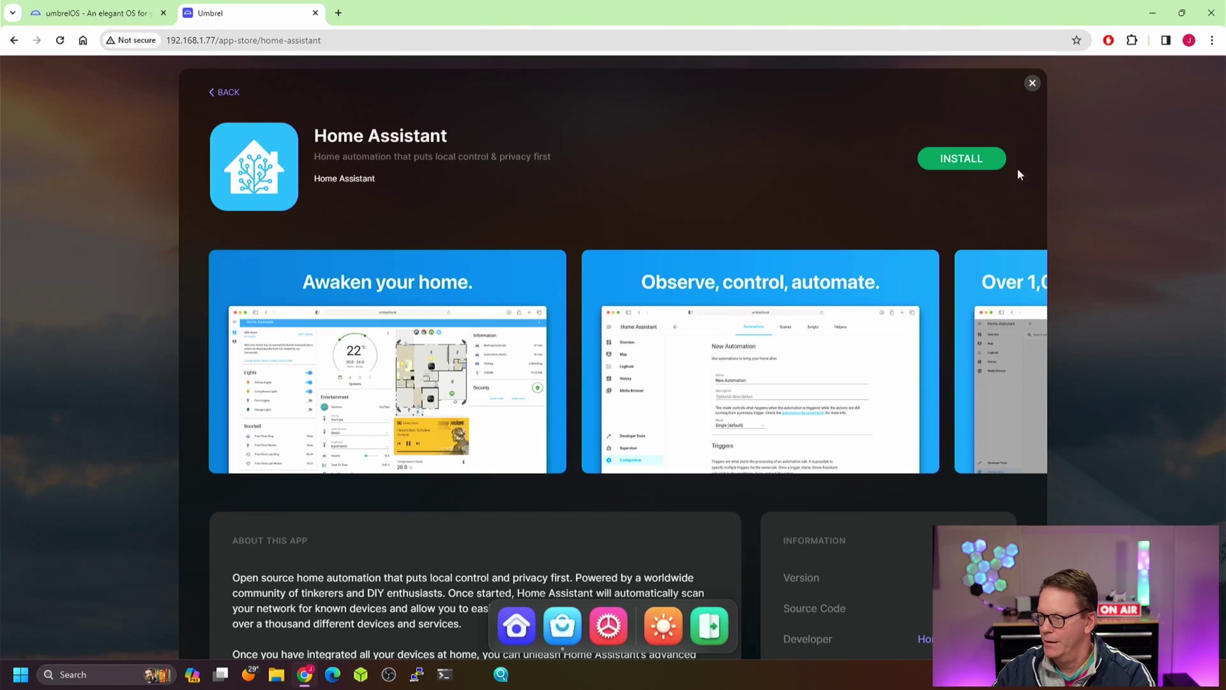
left_click(962, 168)
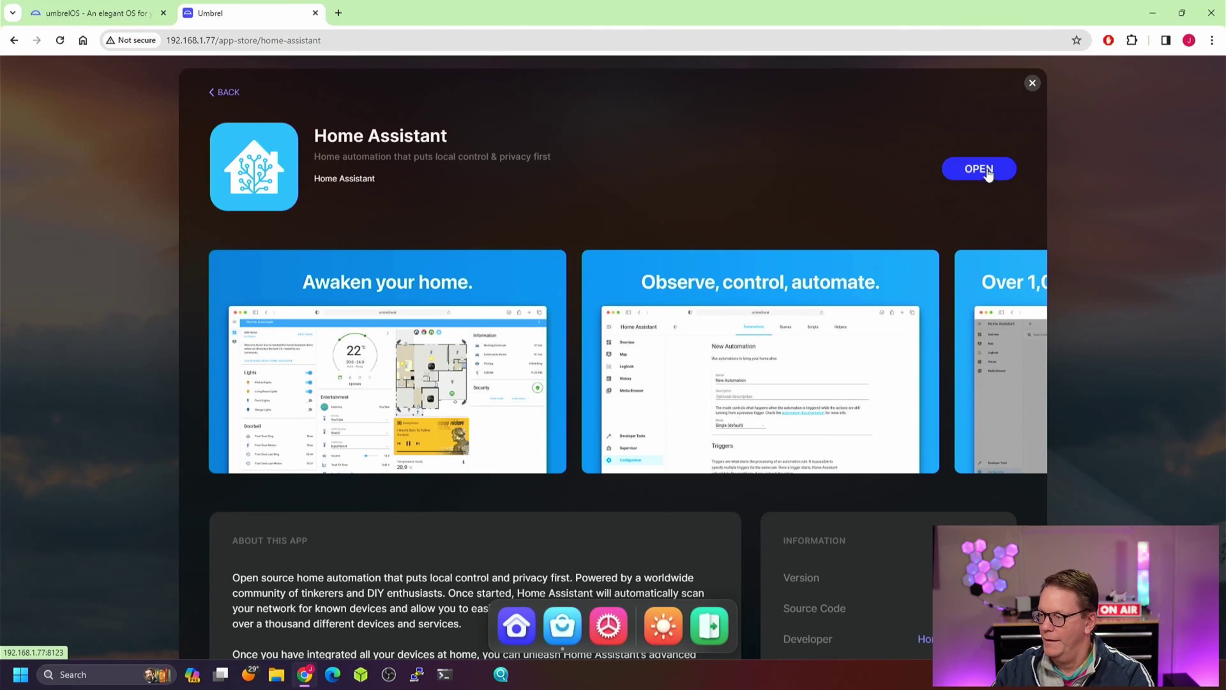
left_click(1033, 86)
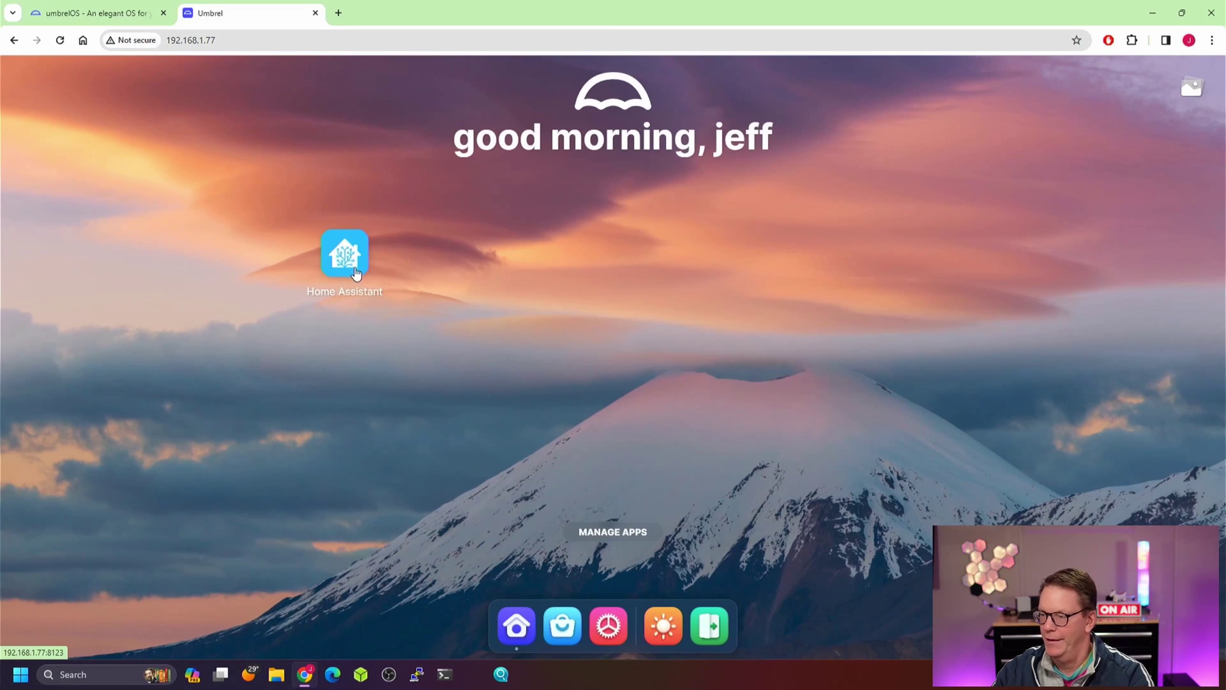
left_click(349, 262)
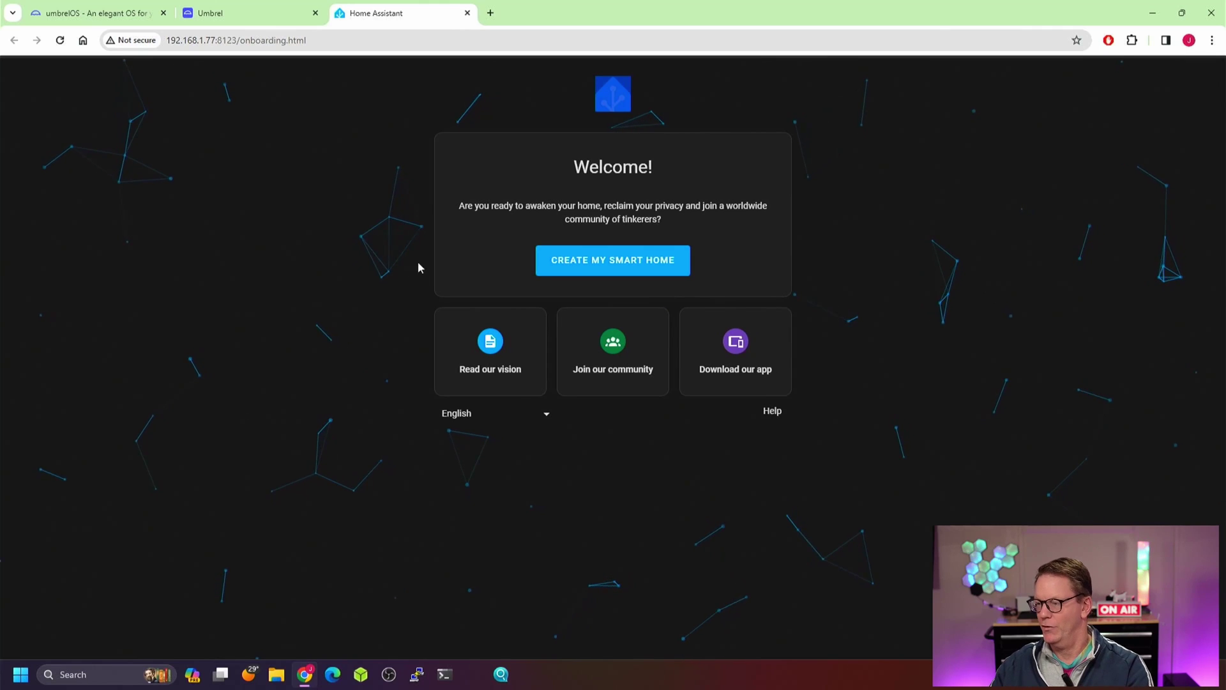
- Start a new smart home and create the owner account with the entered name and credentials
left_click(612, 271)
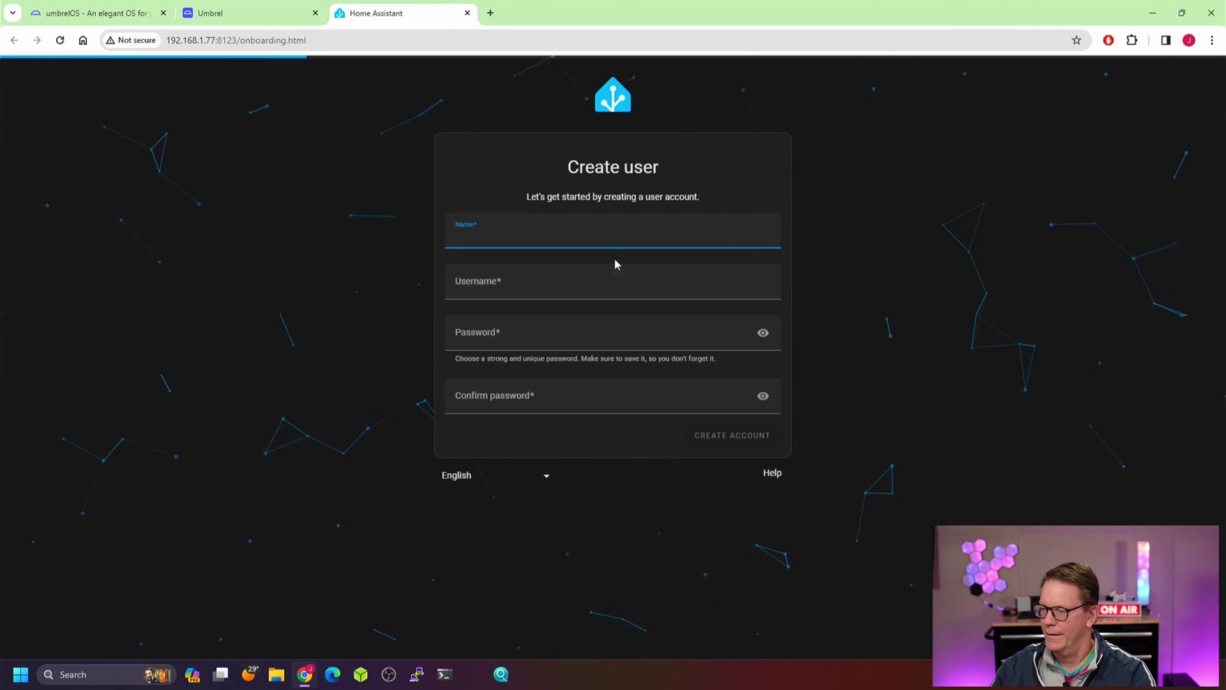
type("jeff")
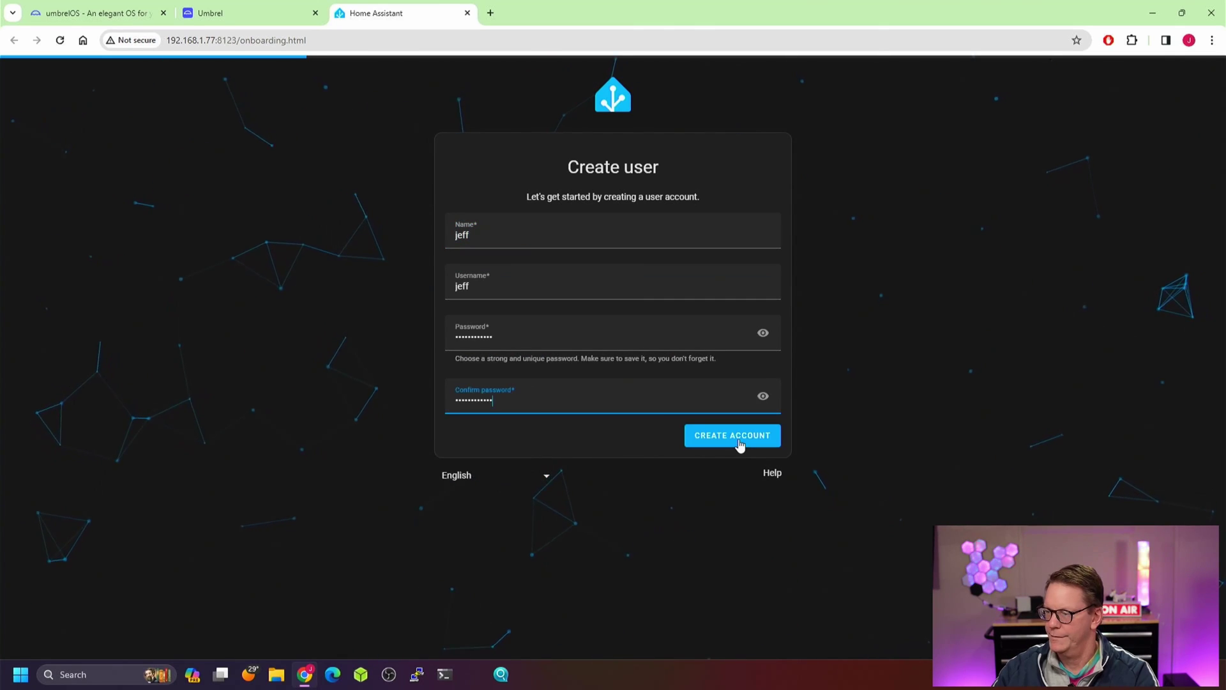
left_click(739, 445)
- Accept the home location, enable basic analytics, usage and statistical data sharing, then finish onboarding
type("1")
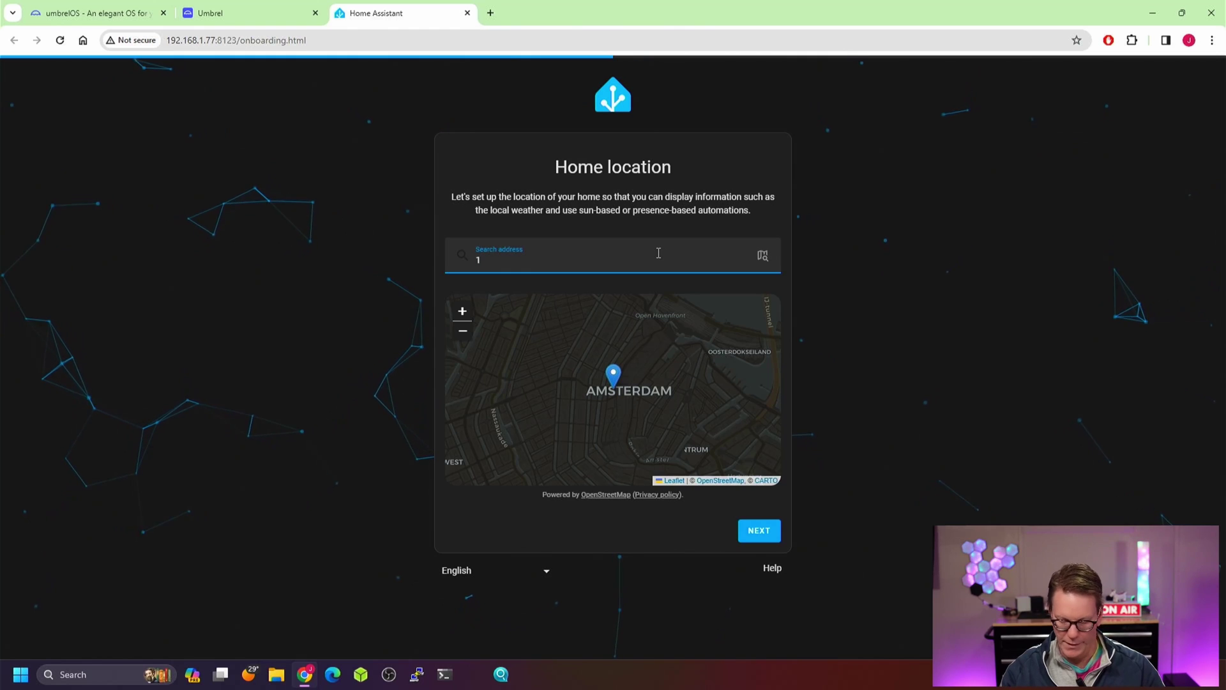
left_click(750, 535)
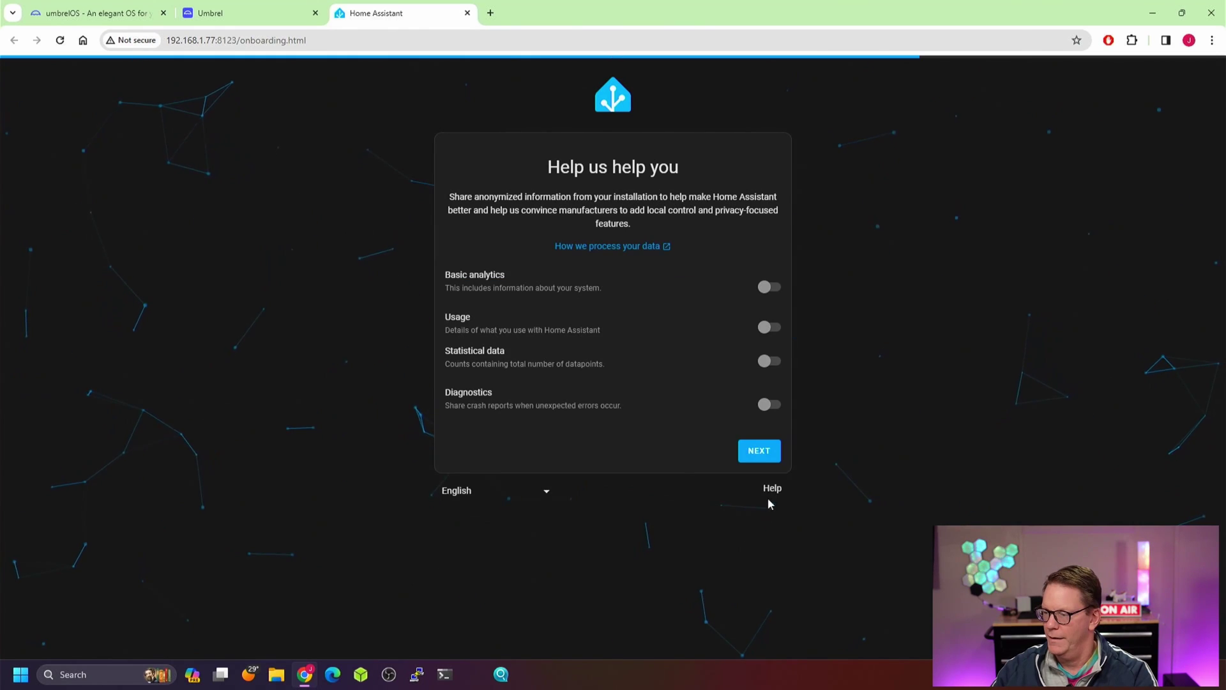
left_click(765, 289)
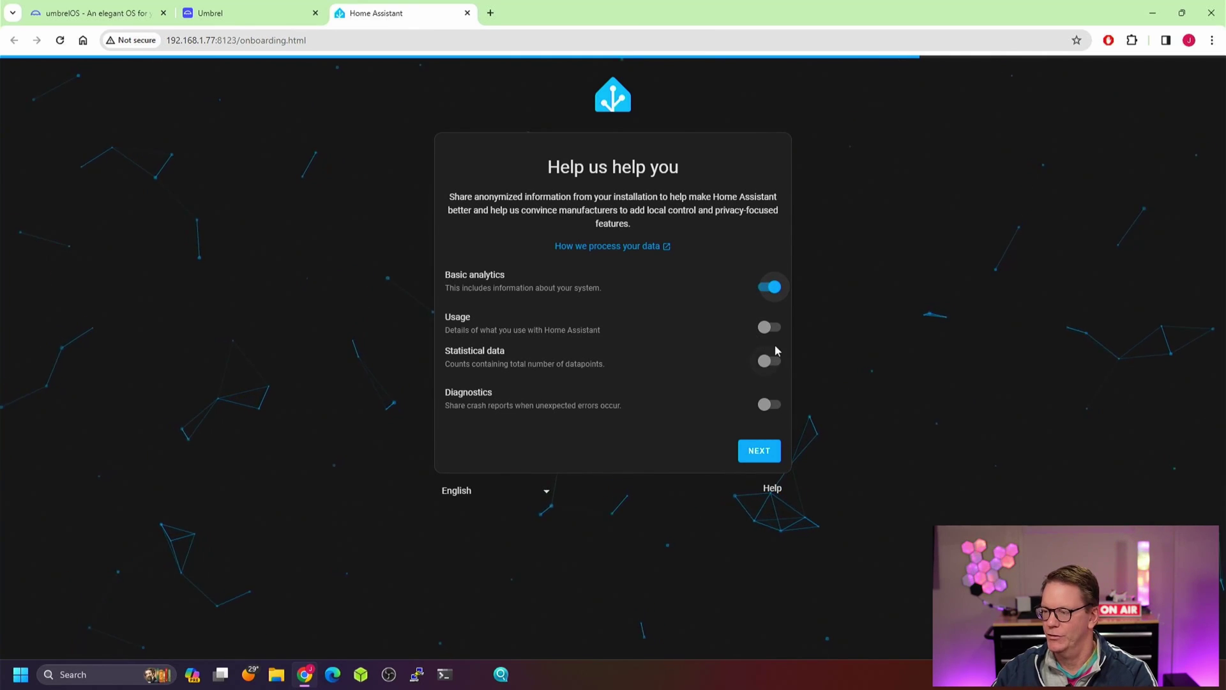
left_click(776, 333)
left_click(770, 361)
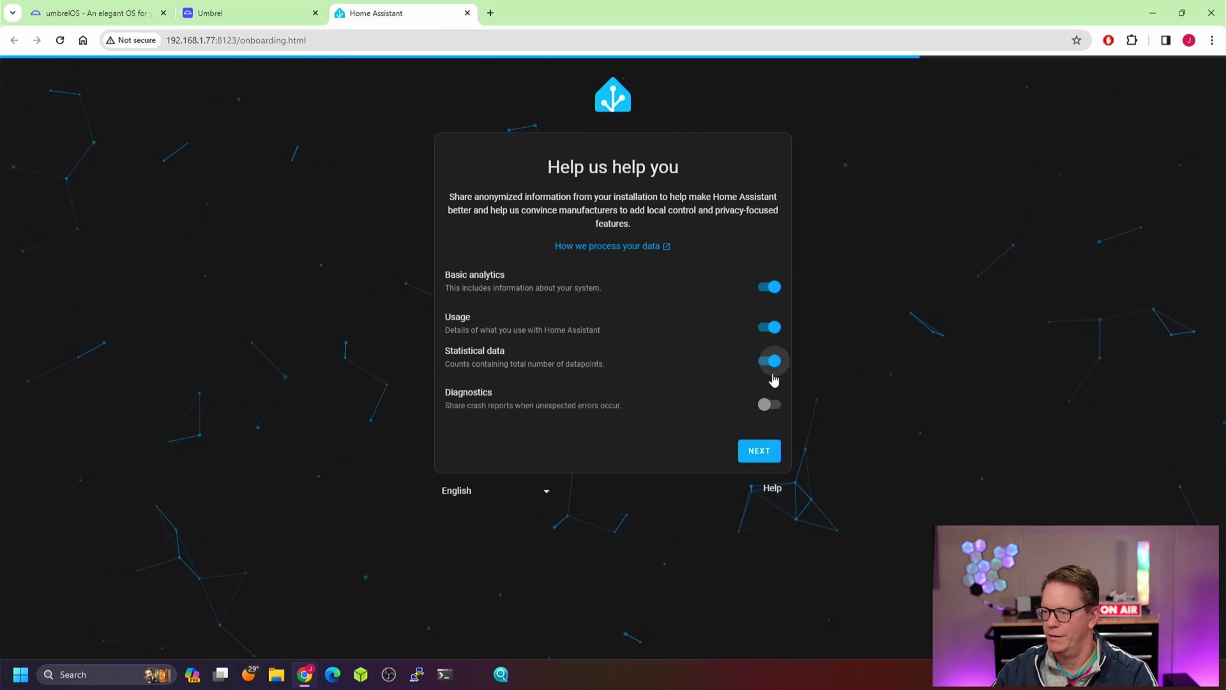
left_click(760, 451)
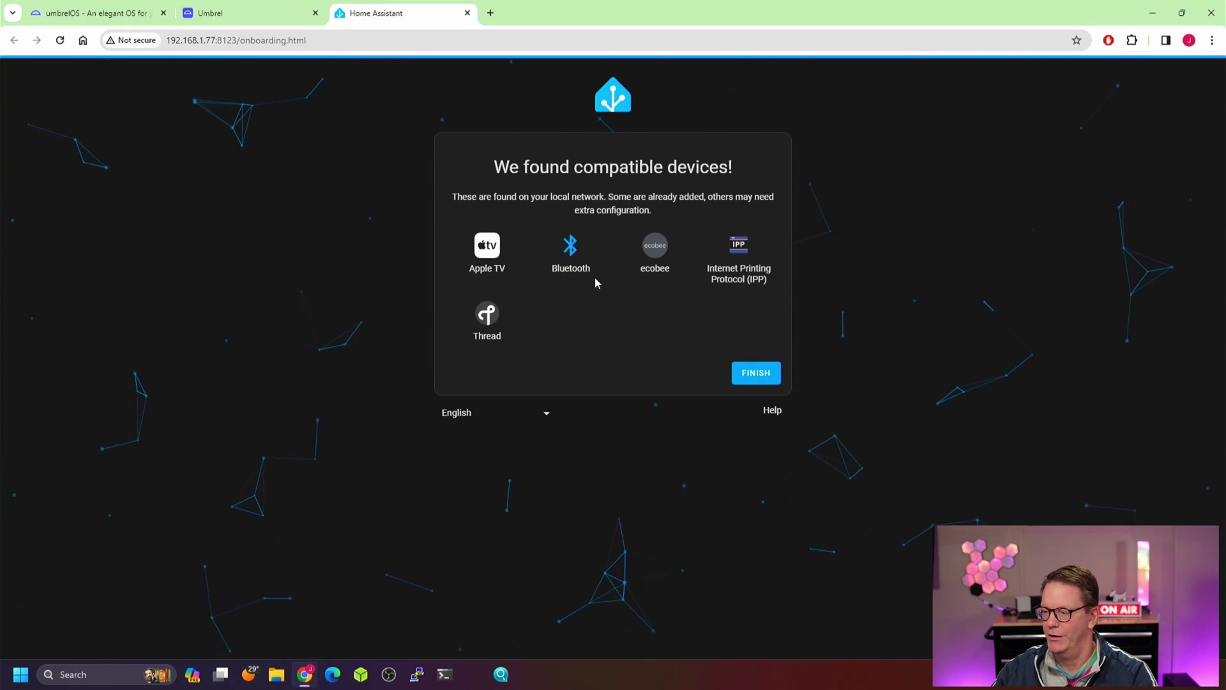
left_click(759, 377)
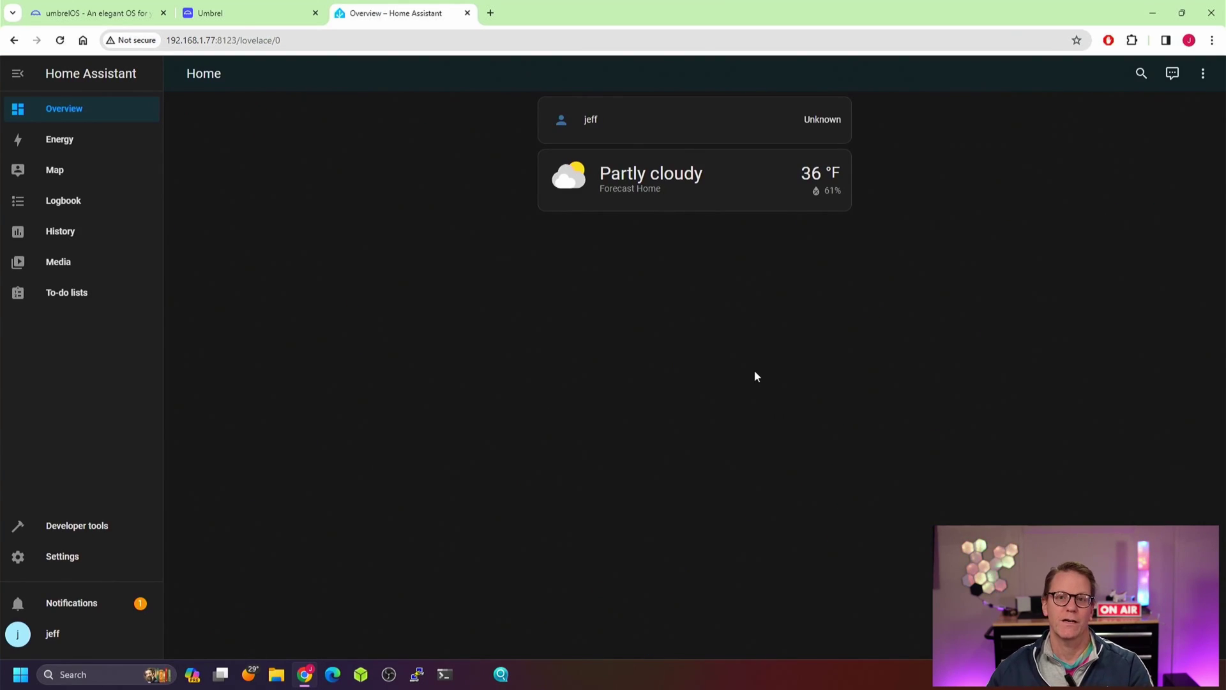